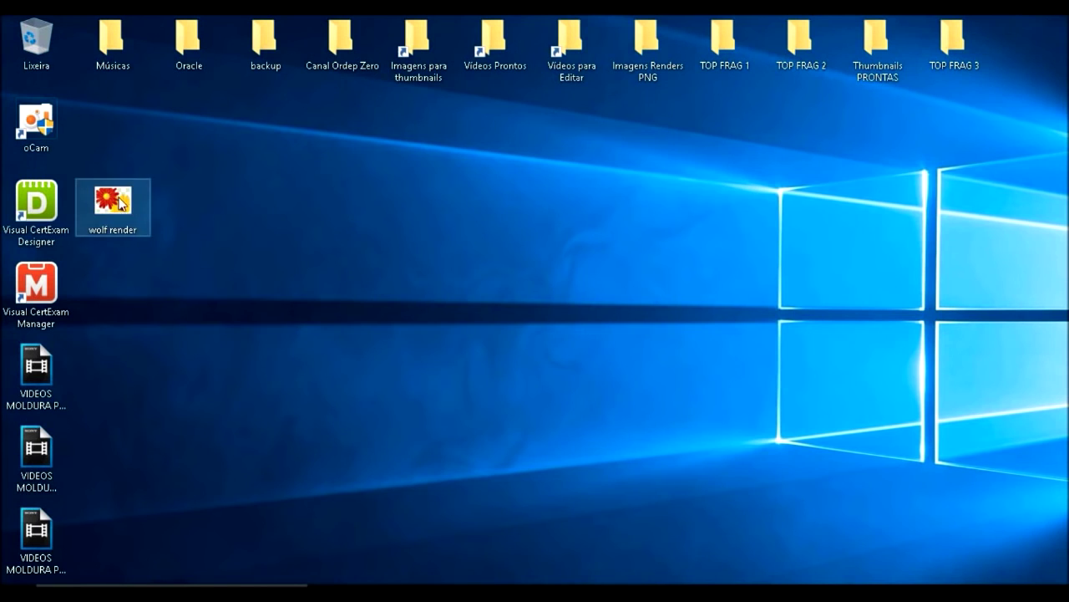
- Move the wolf render file on the desktop and briefly view it
left_click_drag(109, 205, 422, 284)
double_click(422, 284)
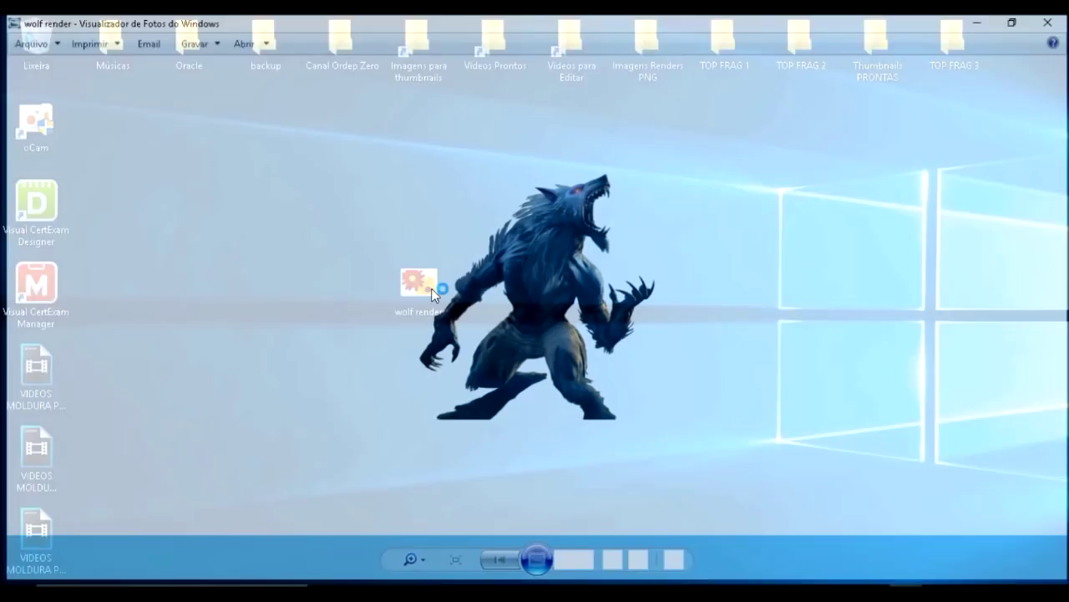
left_click(1057, 20)
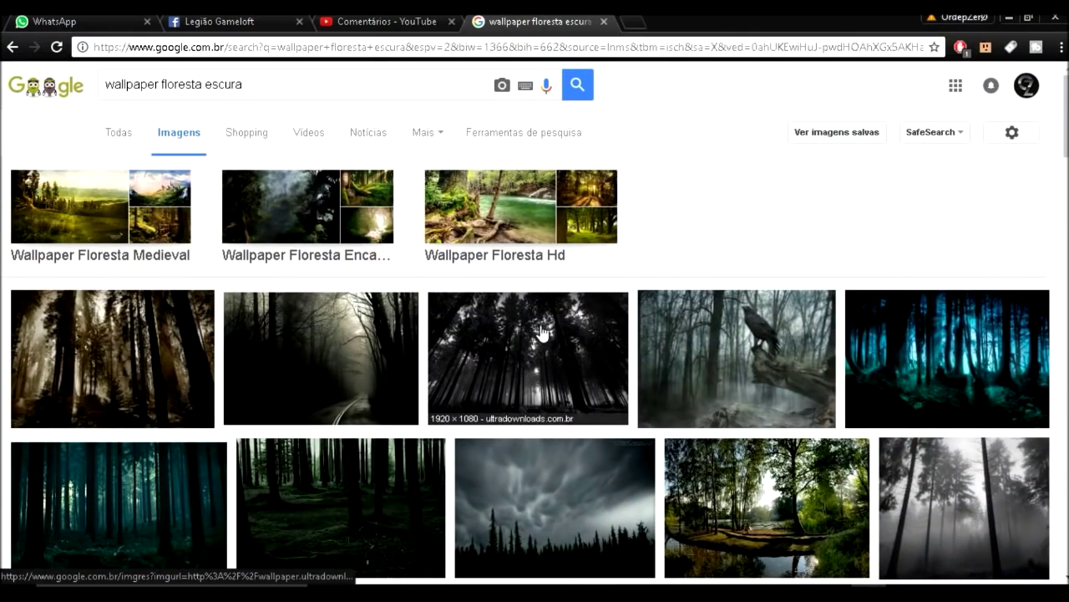
- Save the dark misty forest wallpaper from Google Images to the desktop
scroll(434, 322, "down", 3)
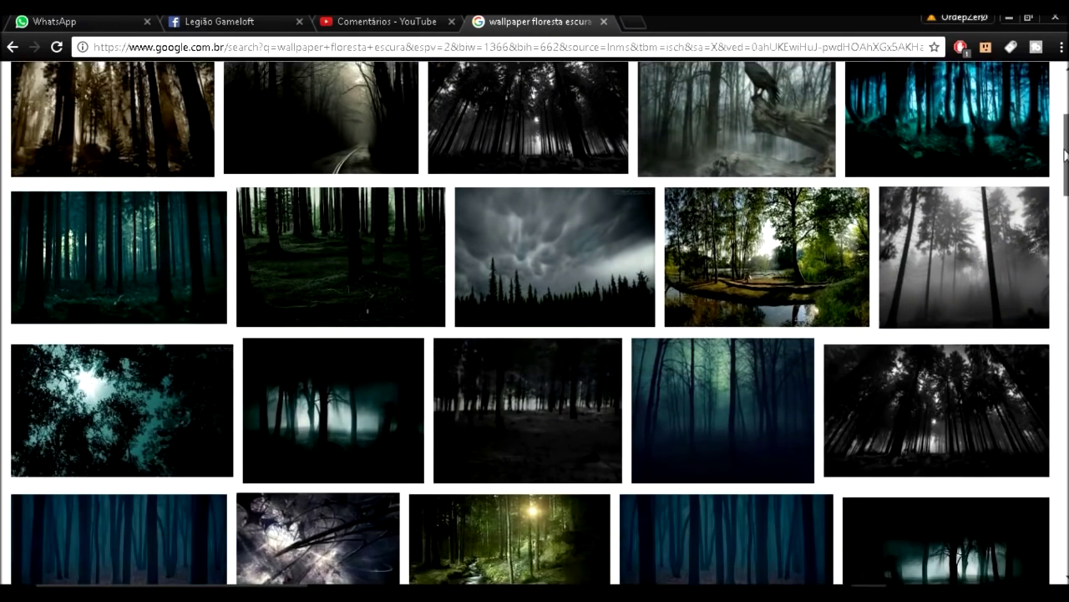
scroll(434, 323, "down", 1)
left_click(350, 343)
right_click(347, 337)
left_click(394, 197)
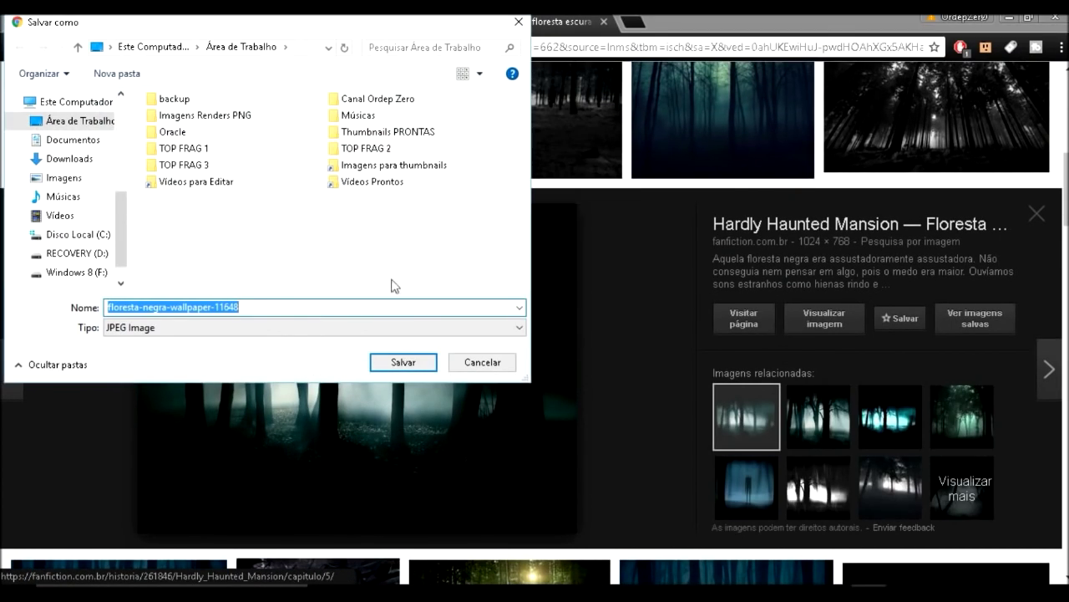
key("Return")
- Search Google Images for 'lua cheia render'
scroll(451, 209, "up", 5)
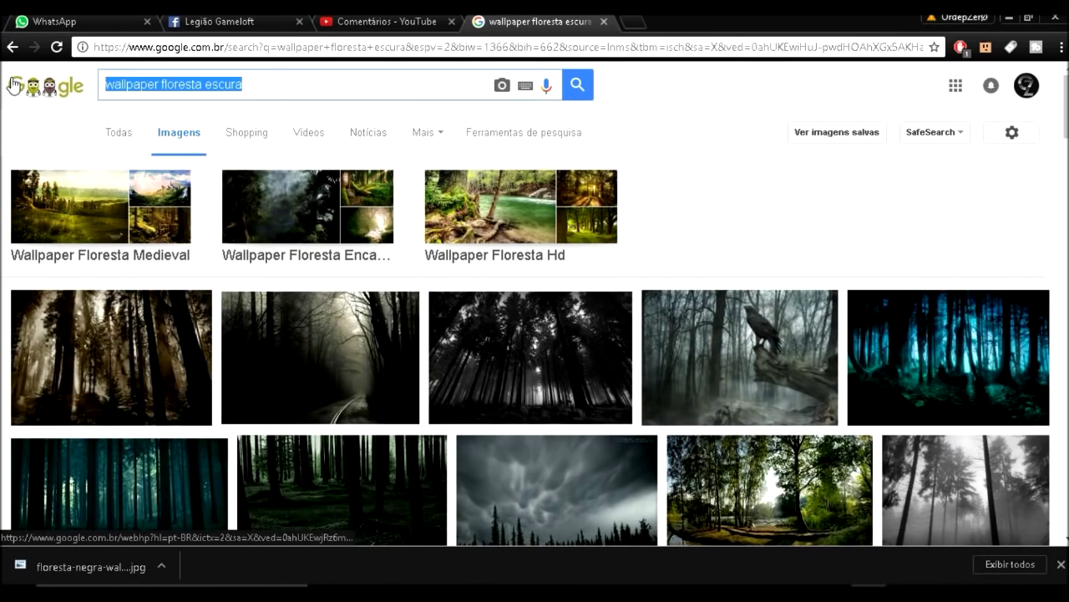
type("lua cheia render")
key("Return")
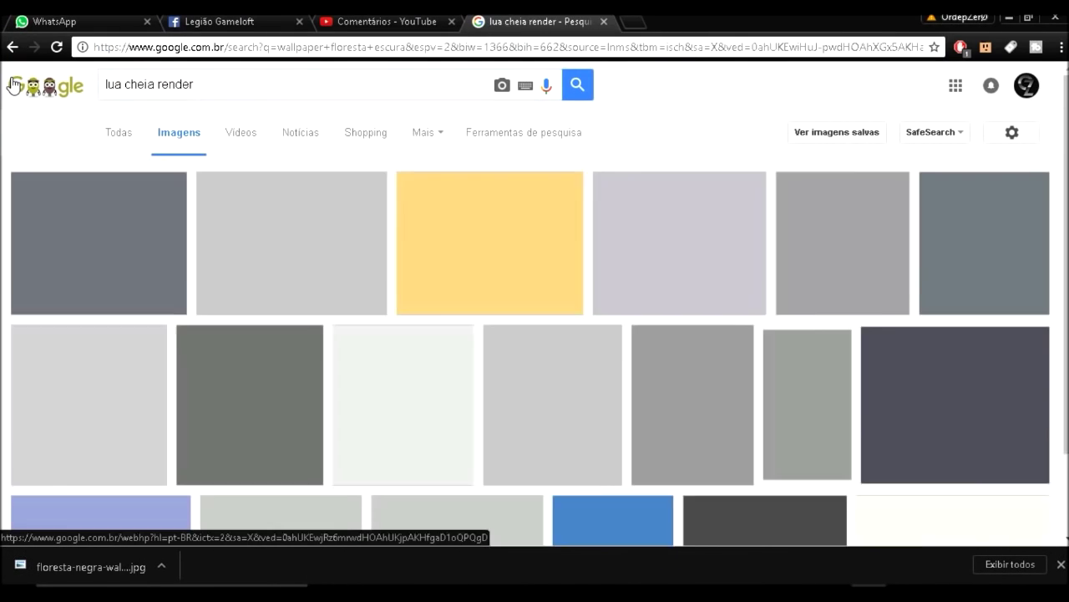
- Save the transparent-background full moon image as 'lua cheia render'
left_click(658, 284)
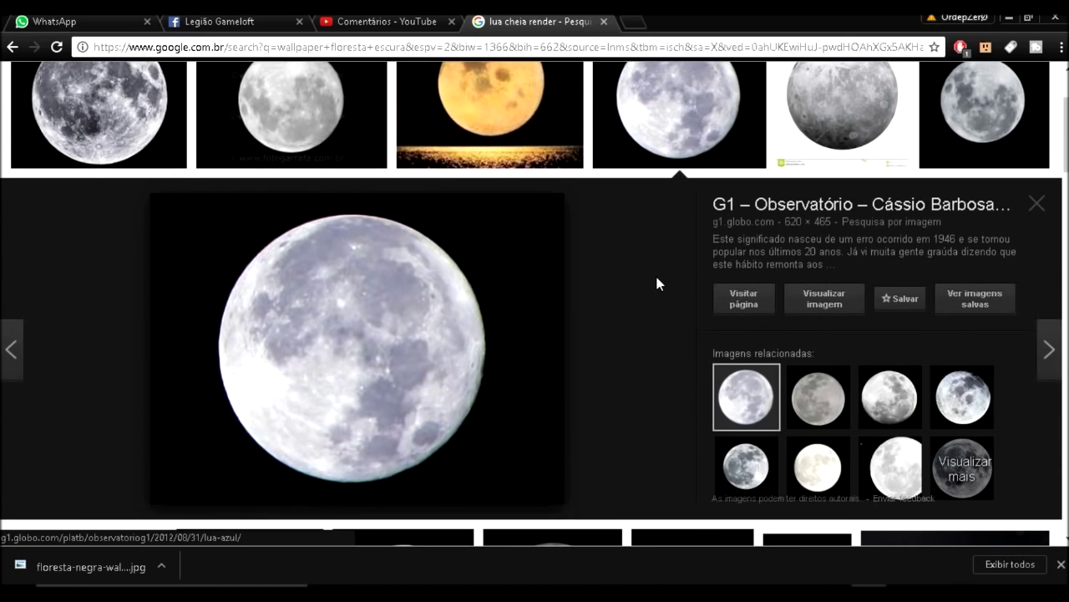
left_click(843, 117)
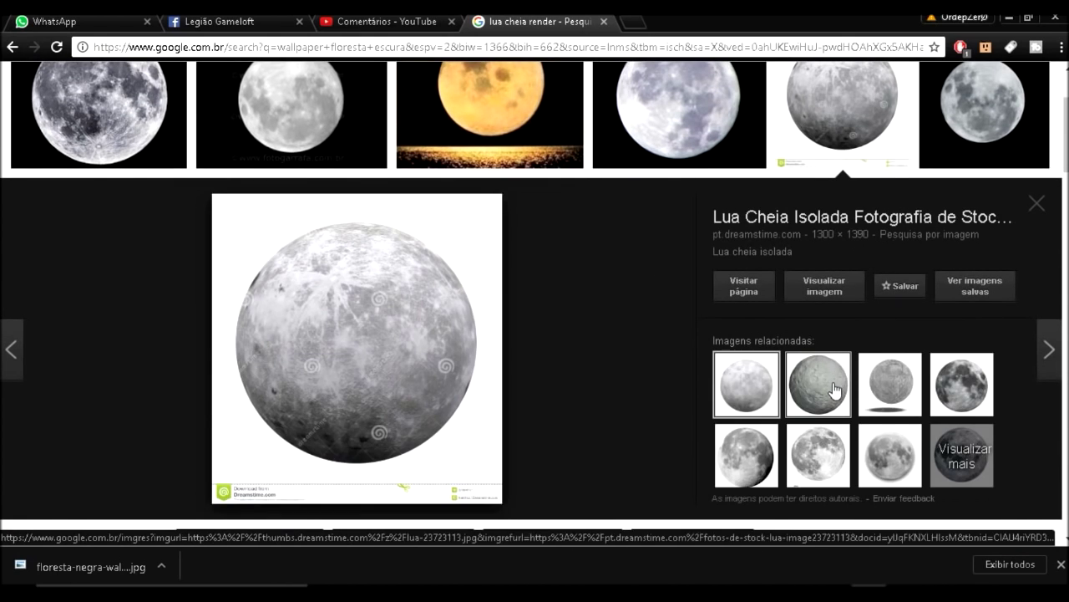
left_click(829, 449)
left_click(884, 466)
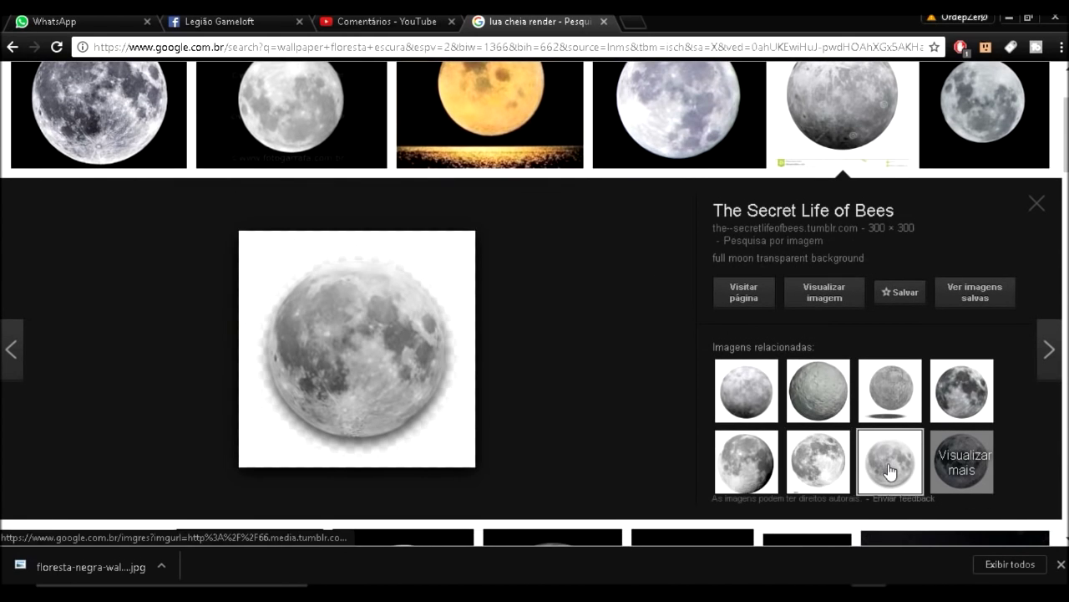
right_click(360, 360)
left_click(432, 218)
type("lua cheia rend")
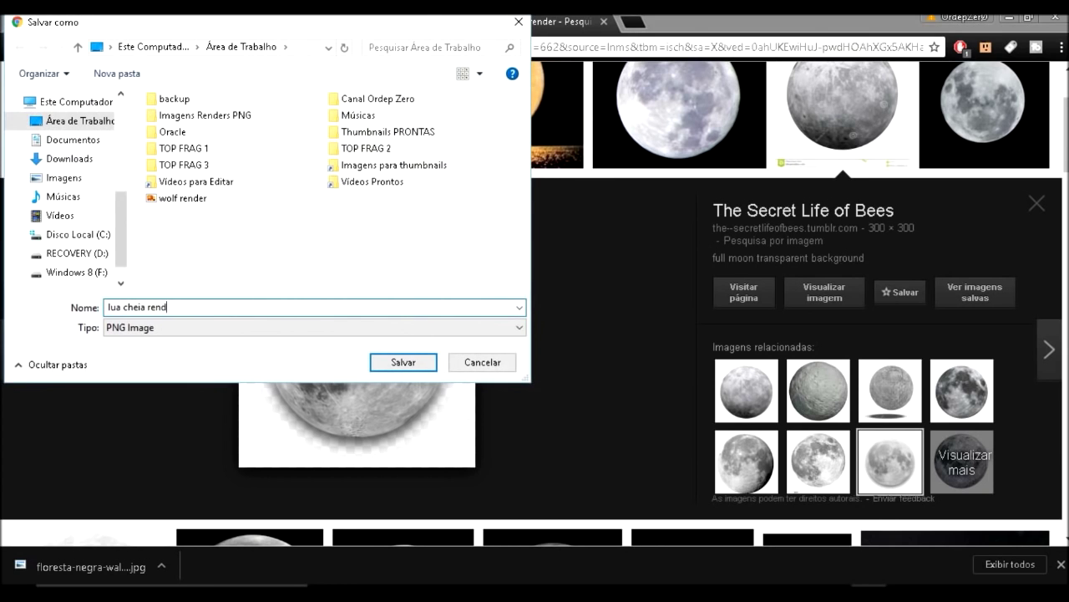
type("er")
key("Return")
- Replace the search with 'névoa render'
scroll(313, 88, "up", 2)
key("ctrl+a")
type("névoa render")
key("Return")
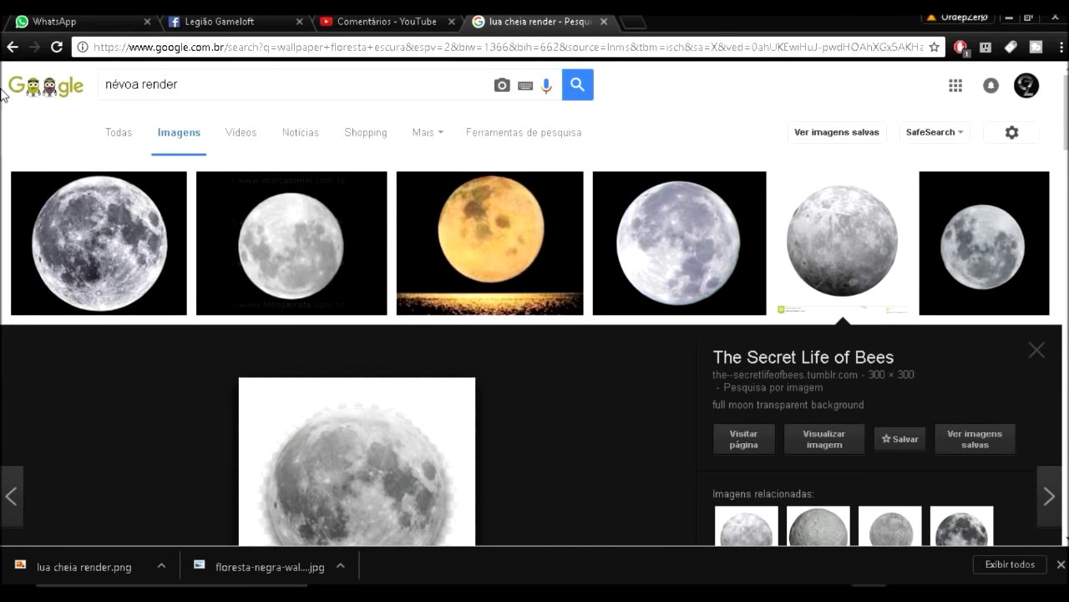
- Preview several smoke and mist results from the névoa render search
left_click(1002, 251)
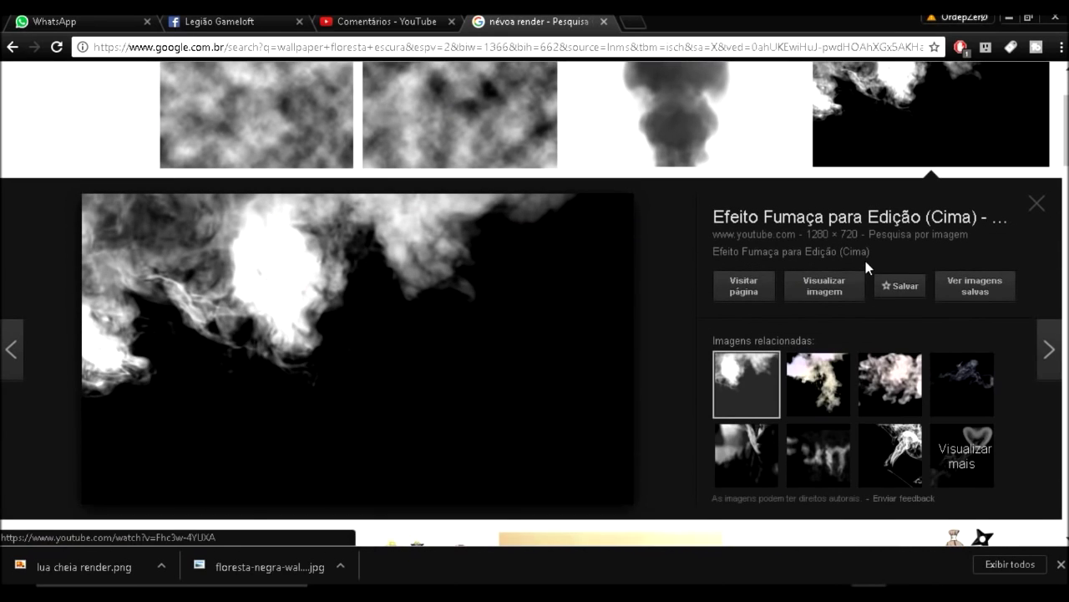
scroll(836, 209, "up", 2)
left_click(637, 215)
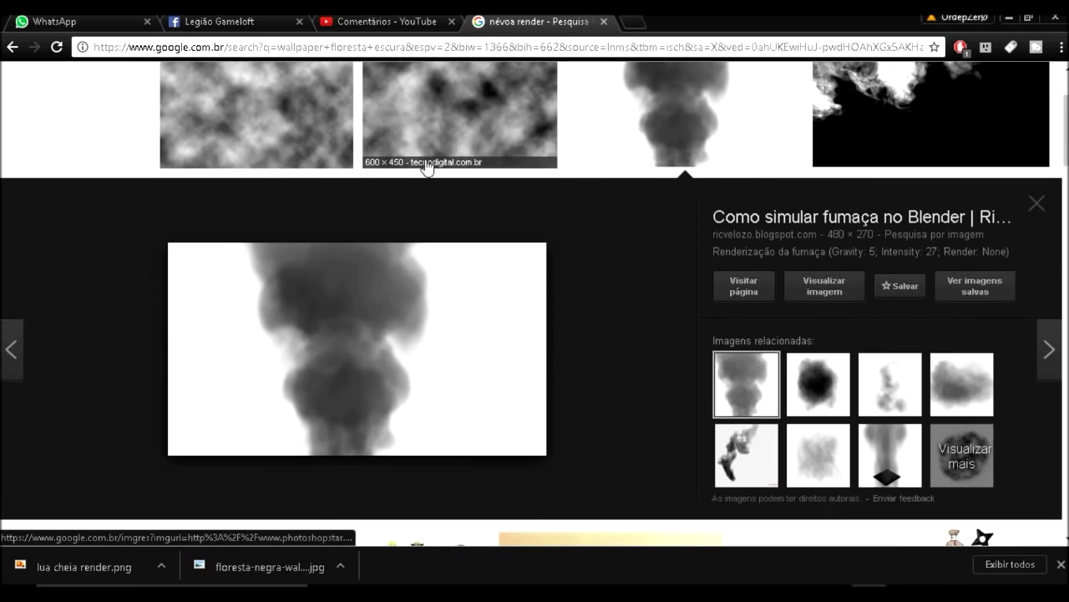
left_click(945, 394)
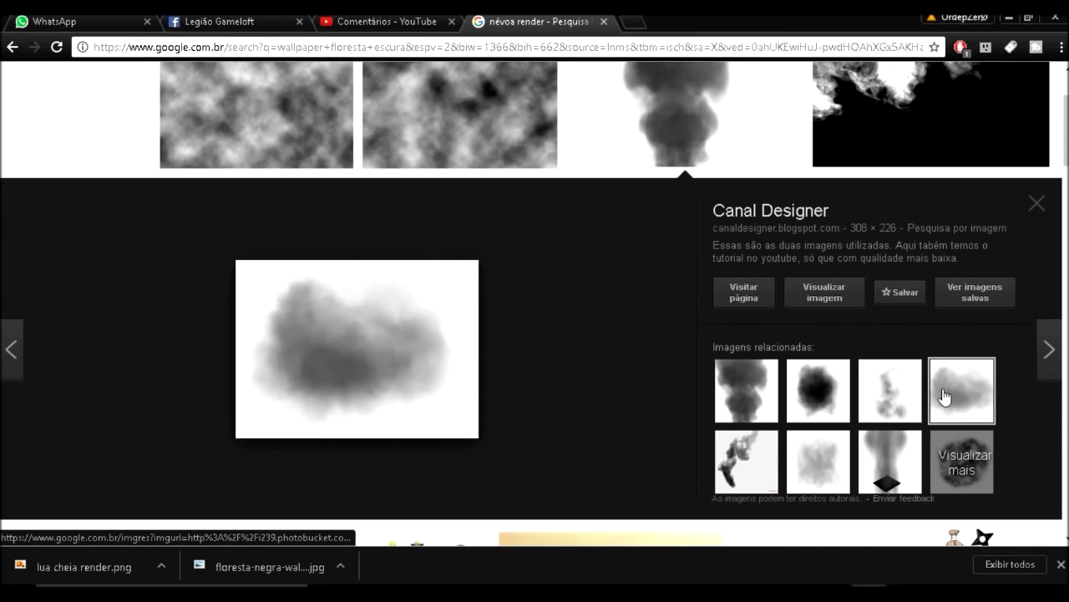
left_click(819, 461)
left_click(890, 461)
mouse_move(1066, 162)
left_mouse_down()
mouse_move(1066, 284)
mouse_move(1066, 125)
left_mouse_up()
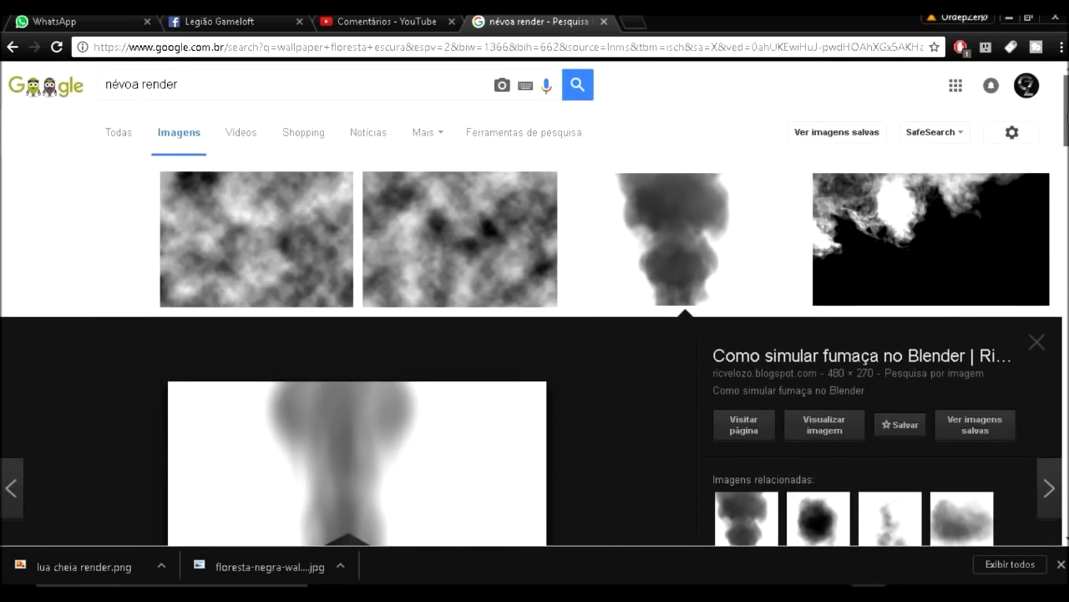
- Change the search to 'fumaça render' and pick the Smoke Render Png suggestion
double_click(121, 84)
type("fumaça")
key("Return")
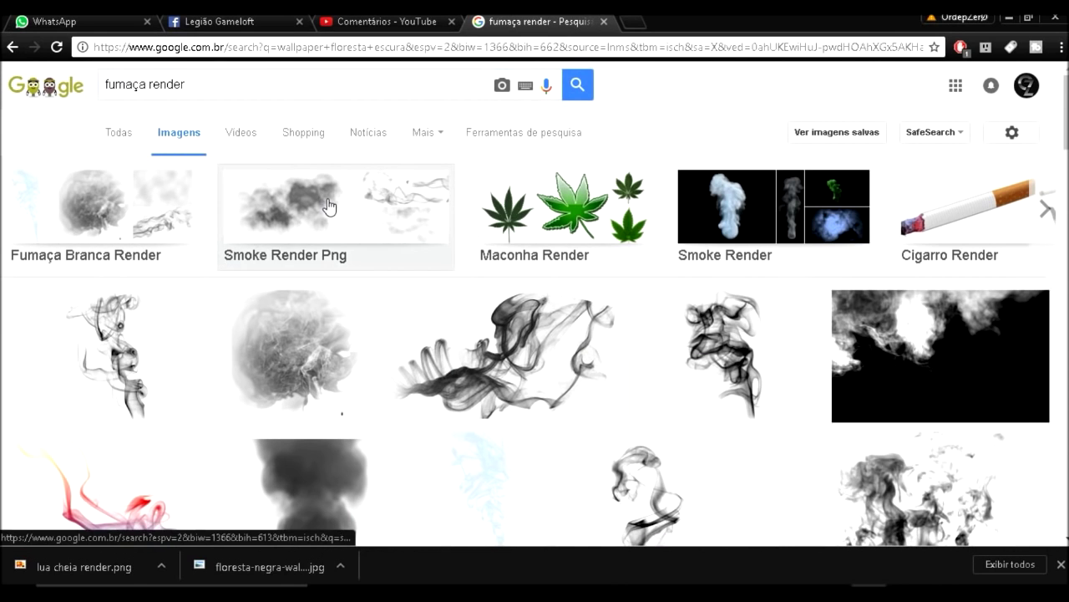
left_click(327, 207)
- Save the grey smoke cloud image as 'smoke render'
left_click(327, 345)
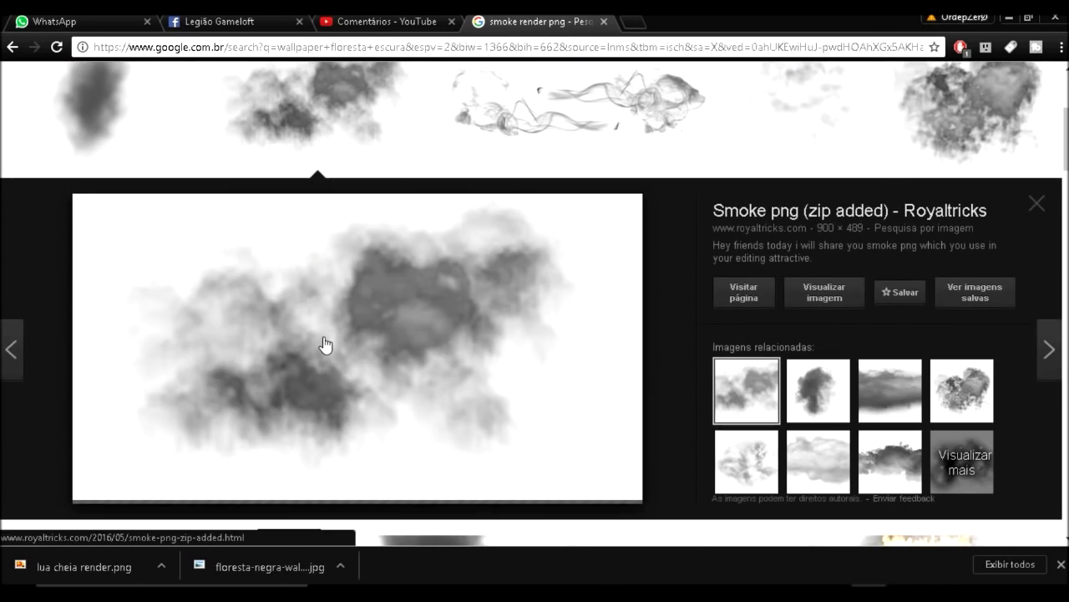
right_click(325, 345)
left_click(432, 198)
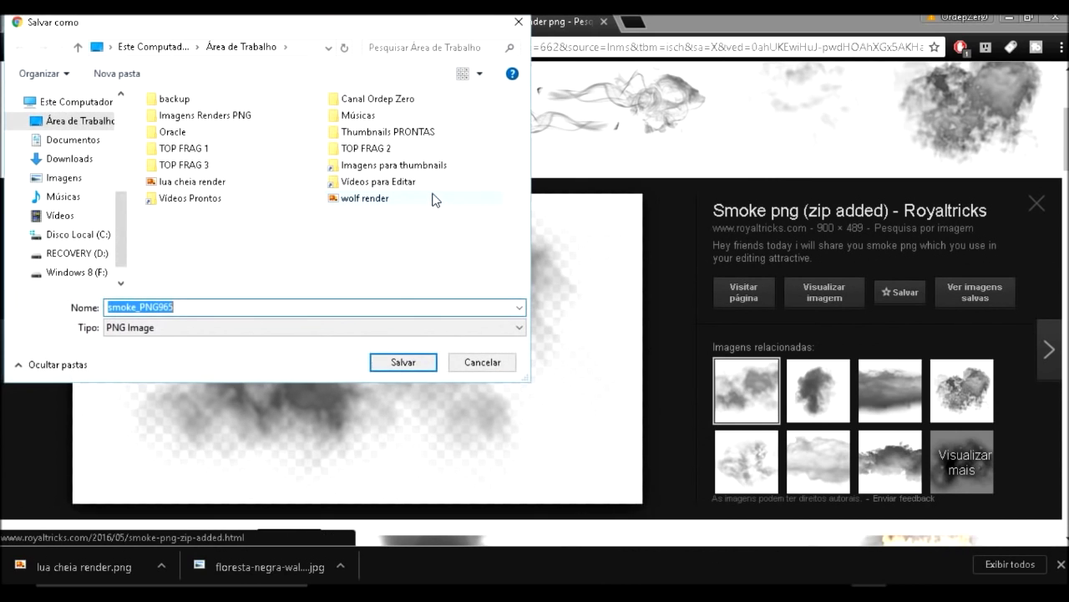
type("smokerender")
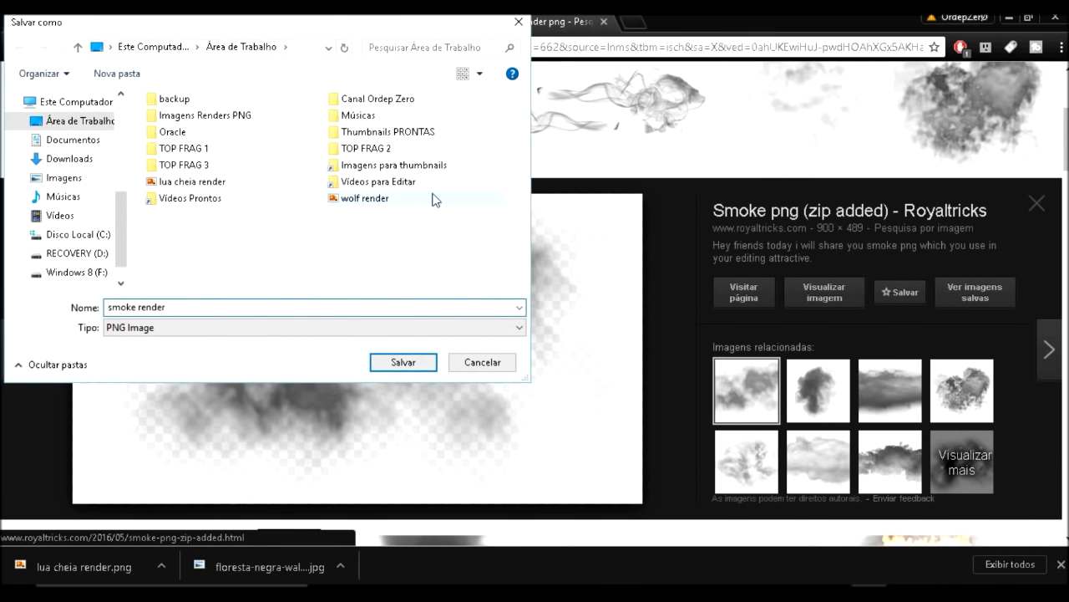
key("Return")
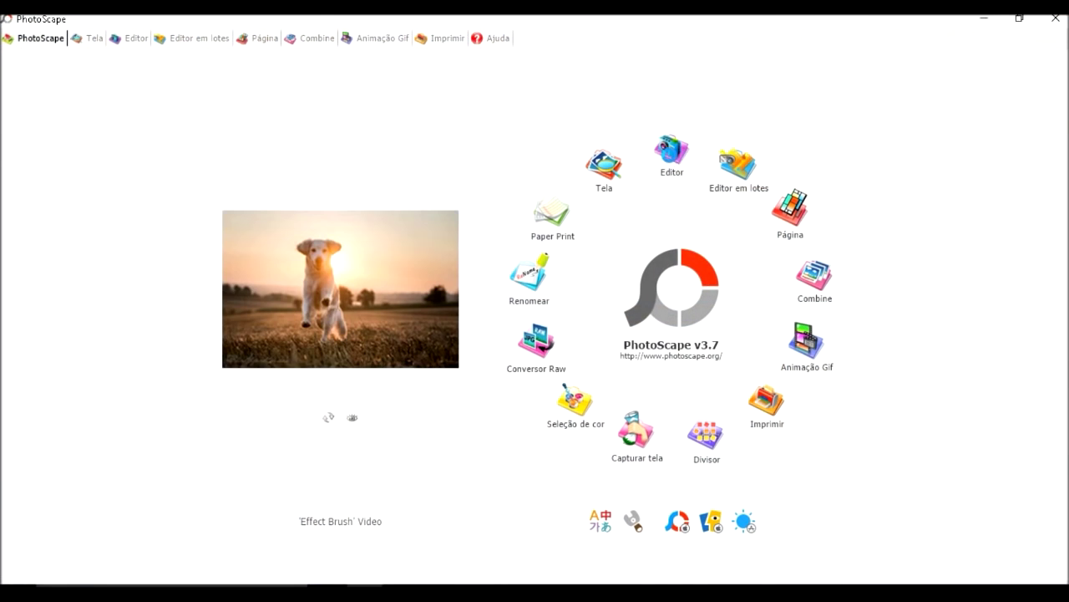
- Create a new 1280×720 blank image in the PhotoScape Editor
left_click(673, 155)
left_click(1000, 566)
left_click(844, 437)
left_click(618, 275)
- Insert the forest wallpaper and stretch it to fill the canvas edges
left_click(211, 481)
left_click(172, 501)
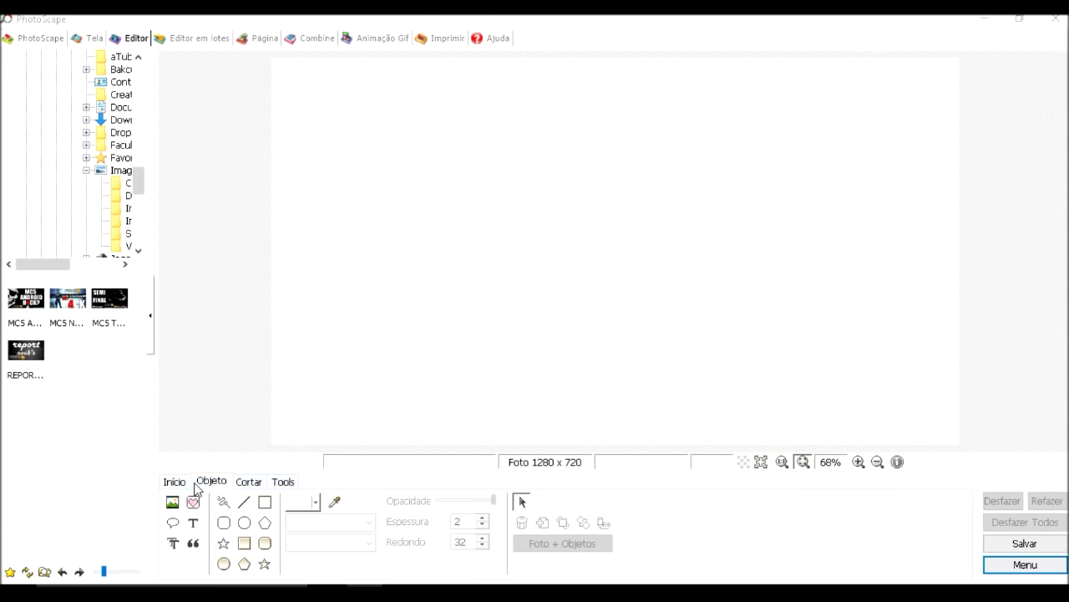
left_click(334, 232)
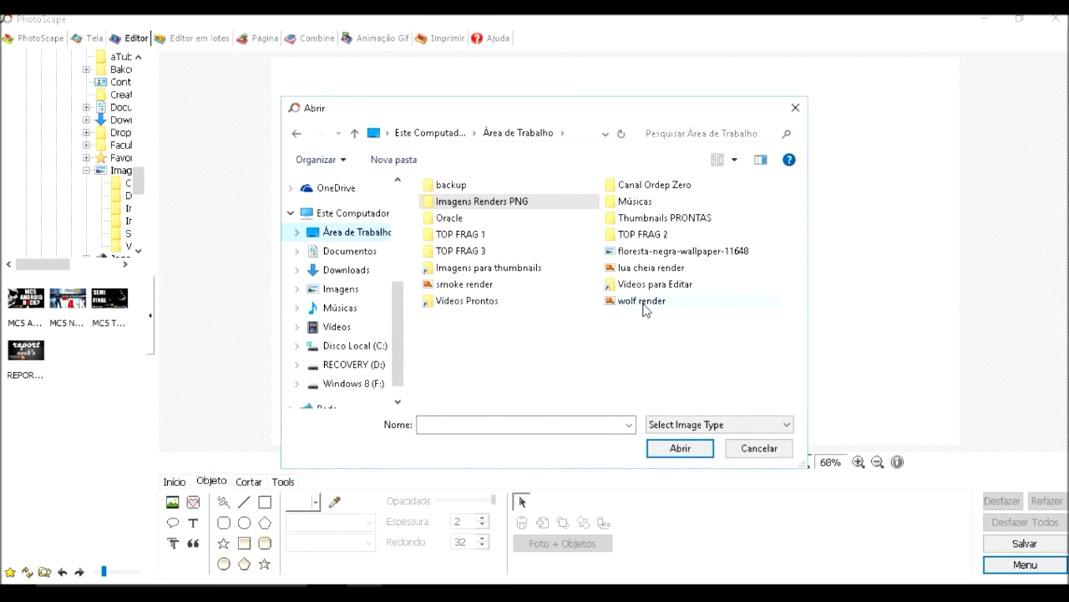
double_click(638, 252)
left_click(387, 423)
left_click_drag(548, 217, 462, 212)
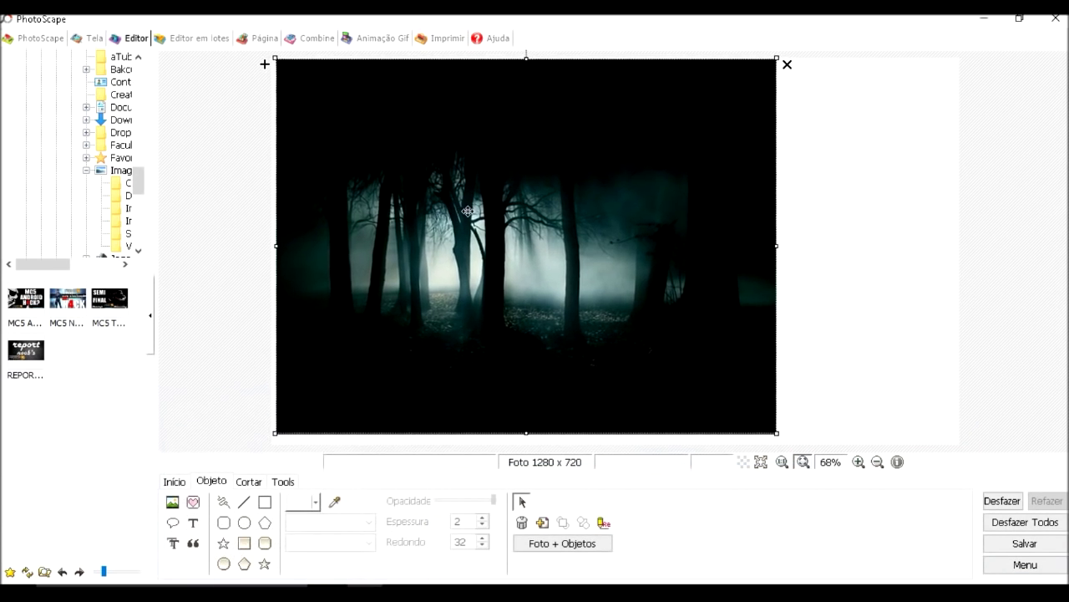
left_click_drag(774, 247, 963, 256)
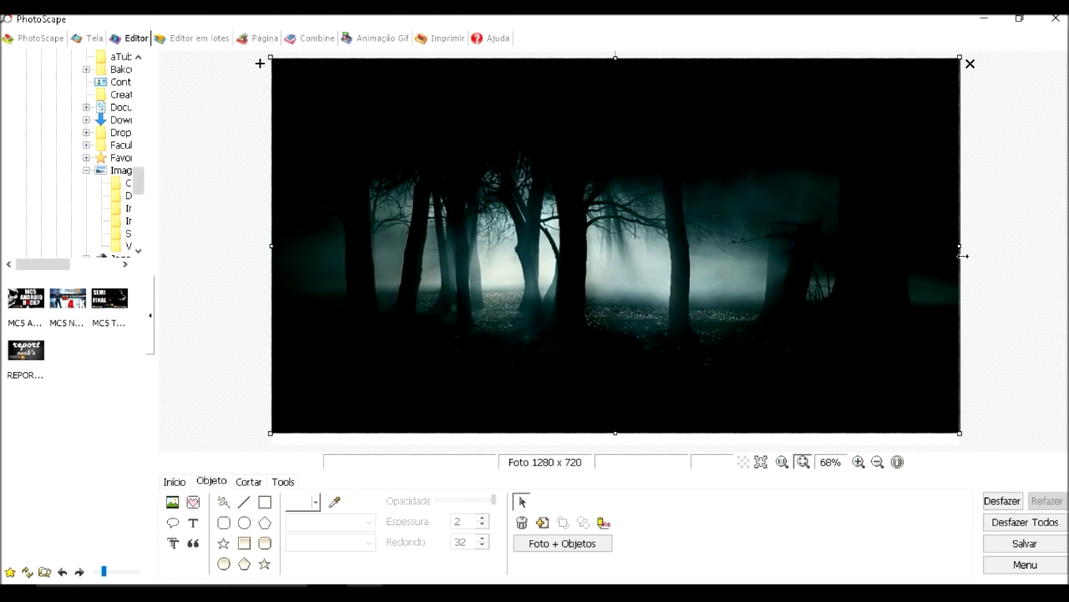
left_click_drag(615, 435, 615, 444)
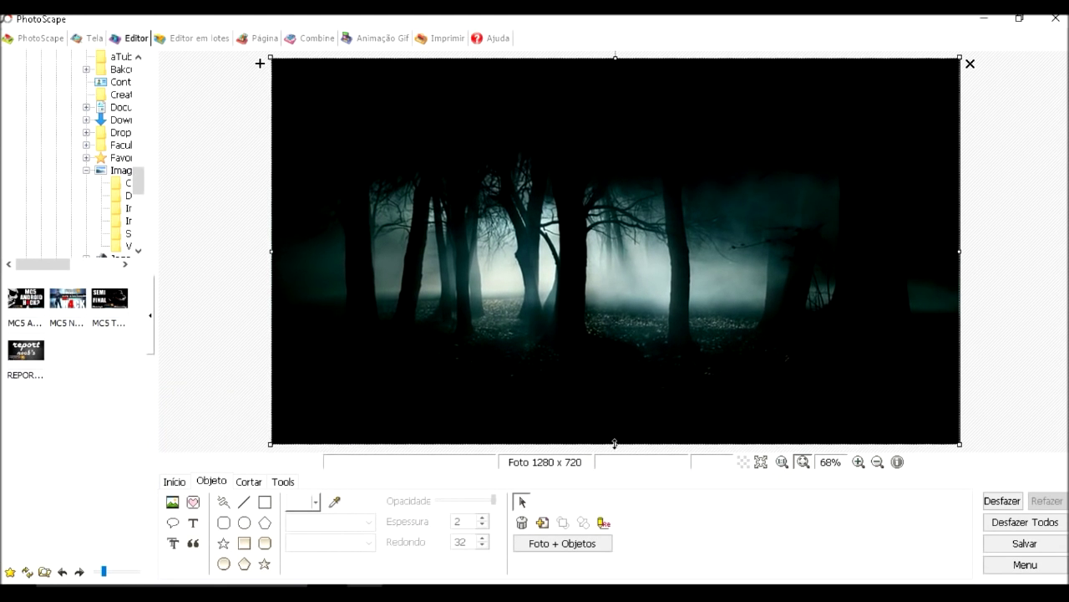
- Merge the forest object into the photo
left_click(592, 544)
left_click(699, 274)
left_click(172, 501)
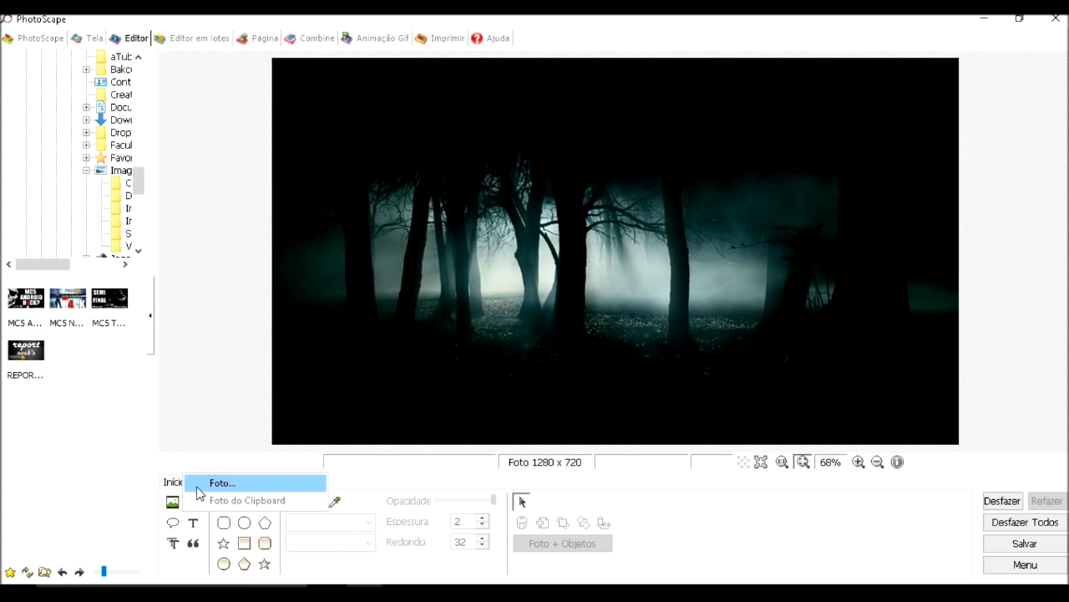
- Insert the wolf render, enlarge it, and place it on the left side
left_click(211, 480)
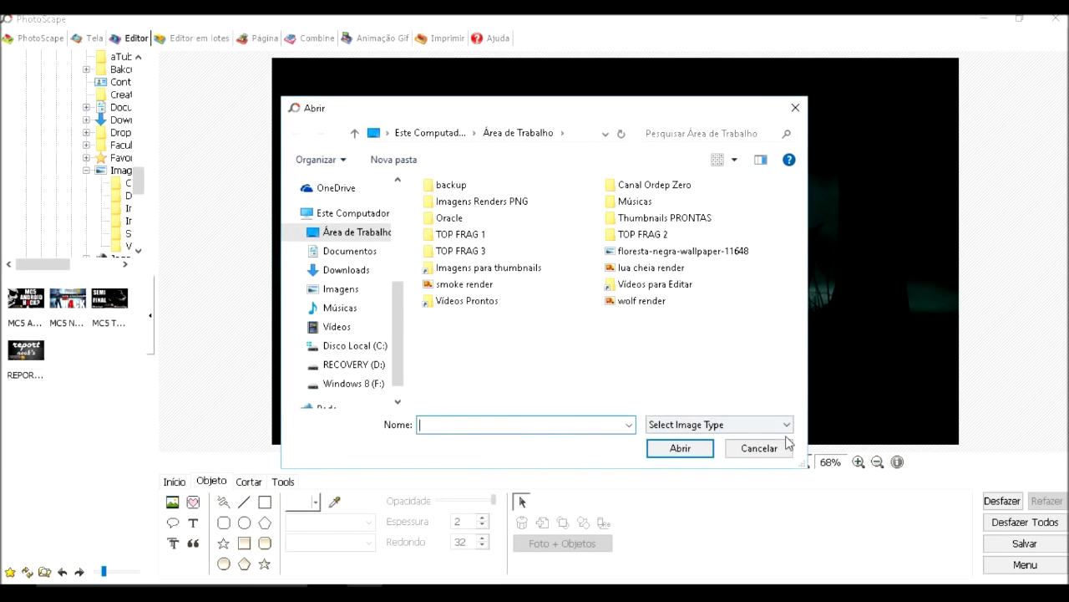
left_click(759, 448)
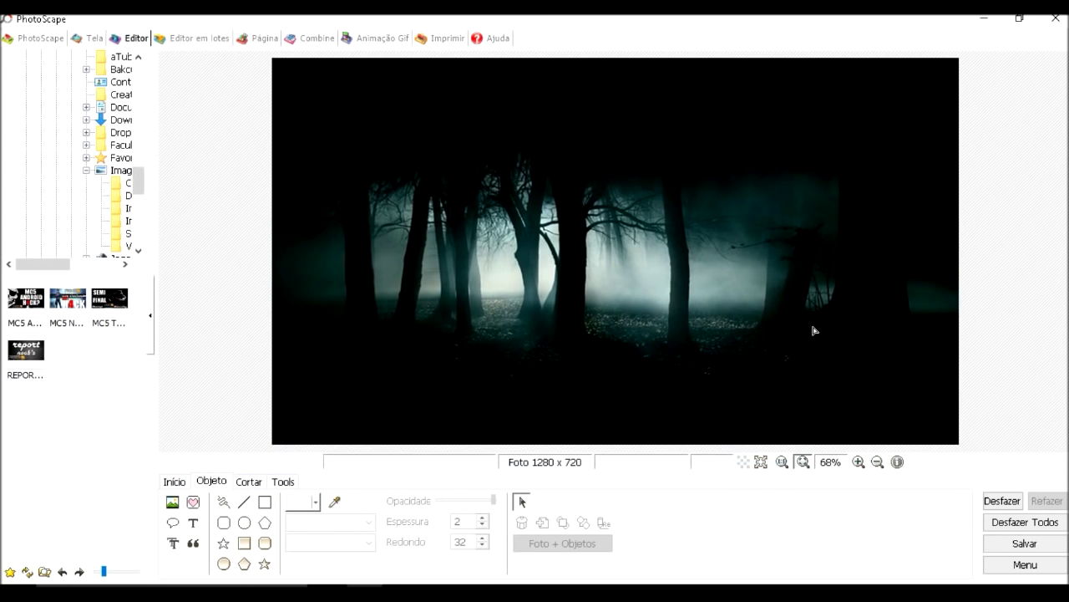
left_click(173, 502)
left_click(210, 480)
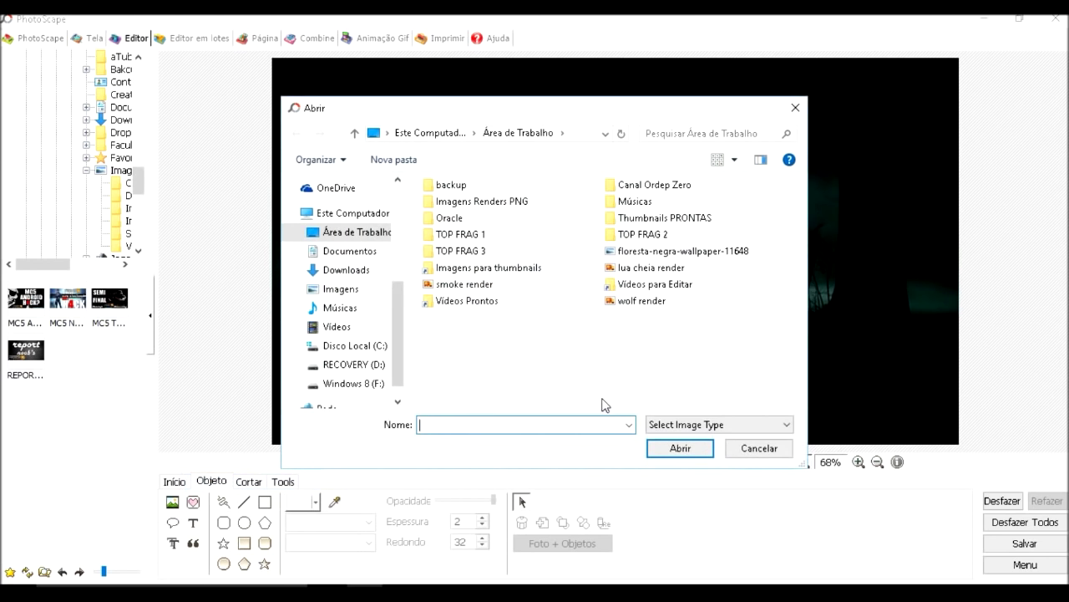
double_click(635, 300)
left_click(397, 422)
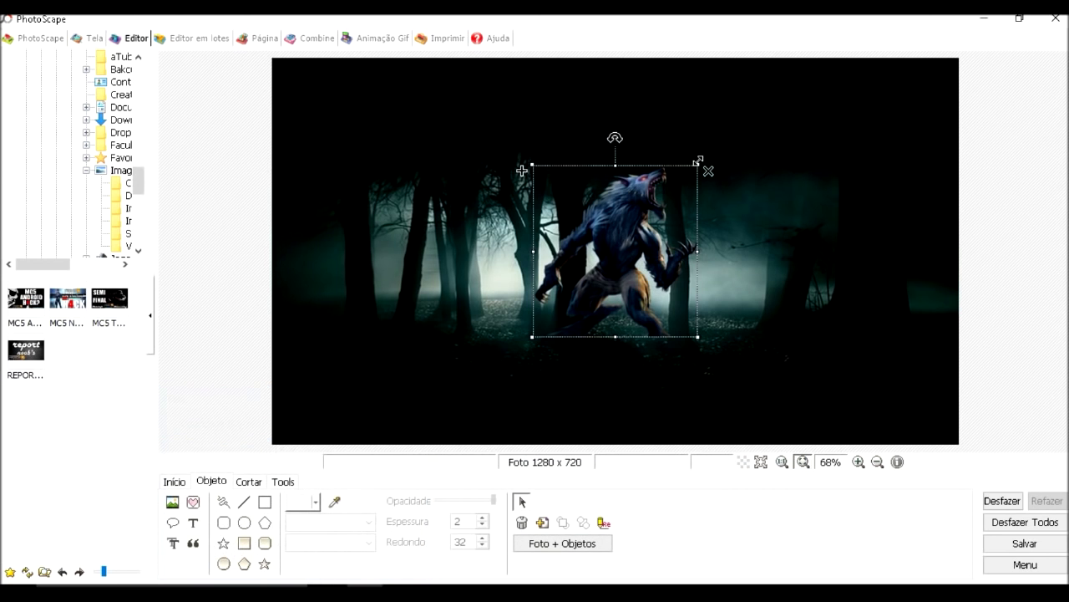
left_click_drag(698, 161, 871, 79)
left_click_drag(726, 241, 465, 285)
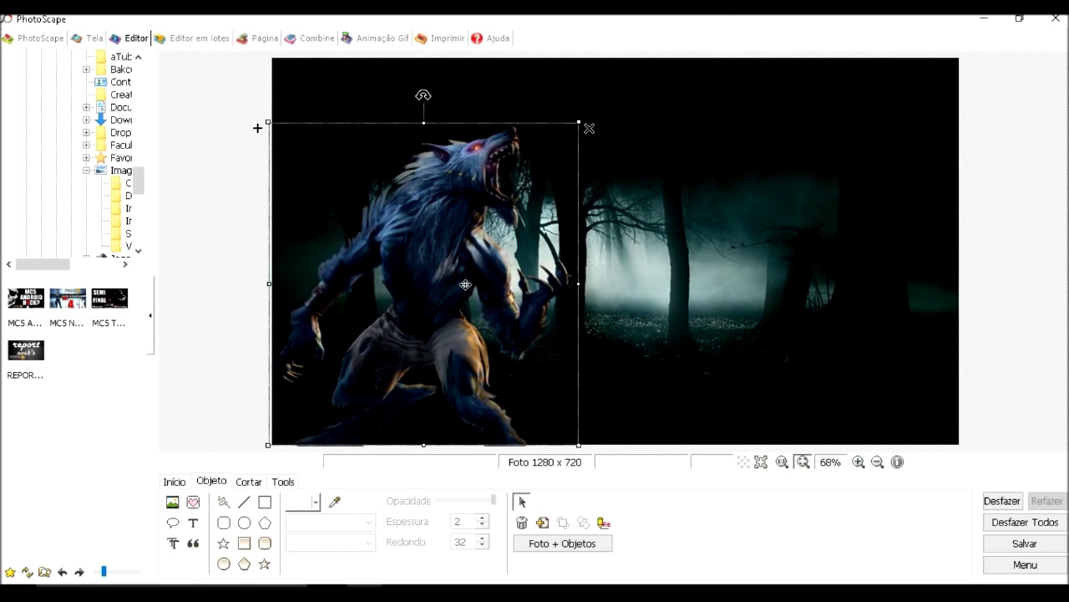
- Insert the lua cheia render moon and move it to the top of the canvas
left_click(172, 501)
left_click(213, 481)
double_click(629, 267)
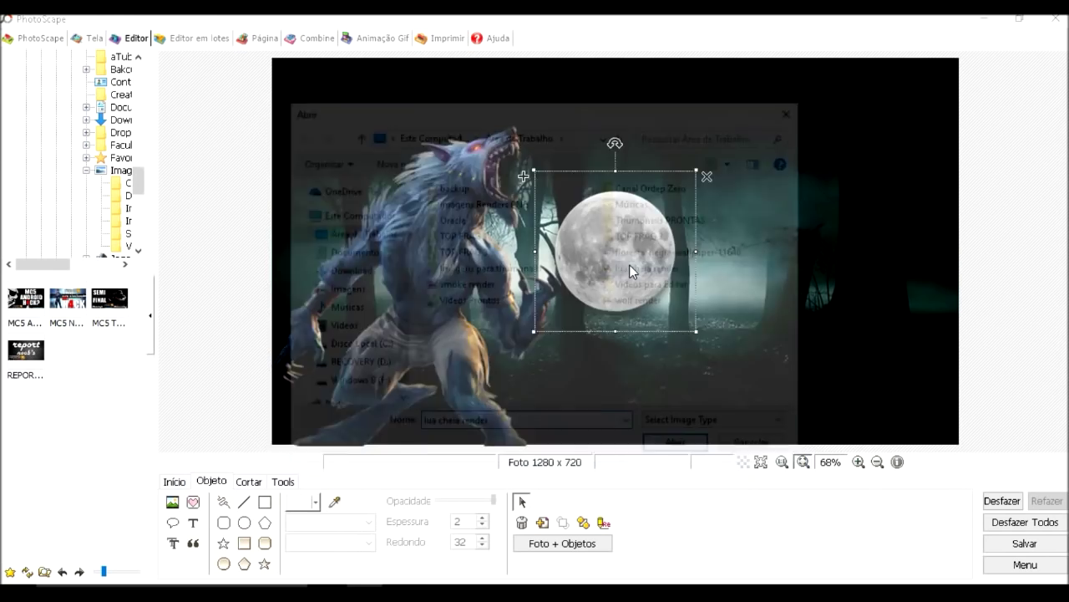
left_click(390, 423)
left_click_drag(614, 262, 654, 109)
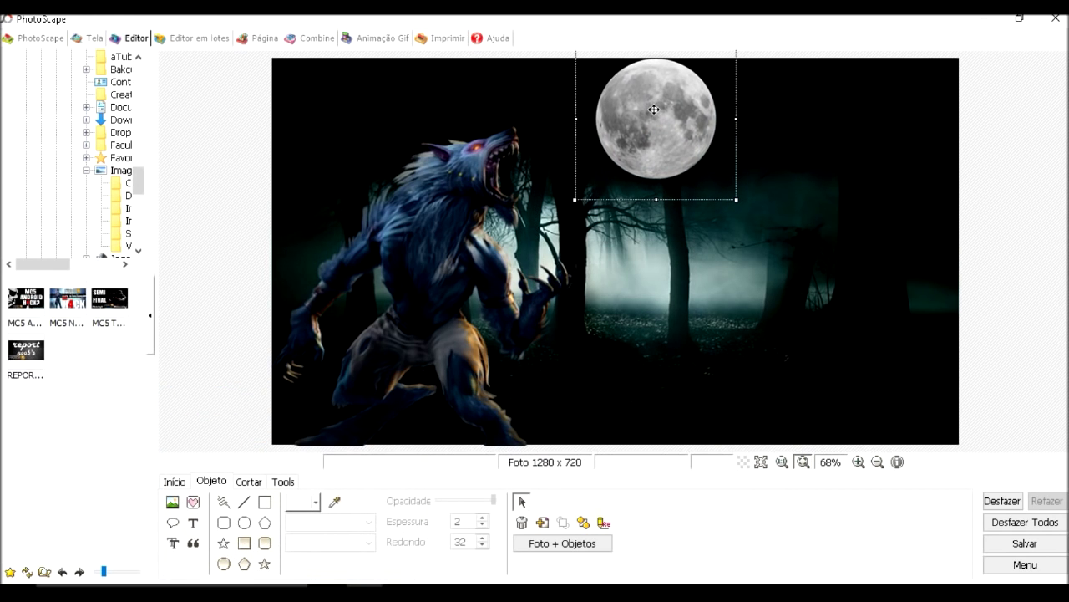
left_click(275, 482)
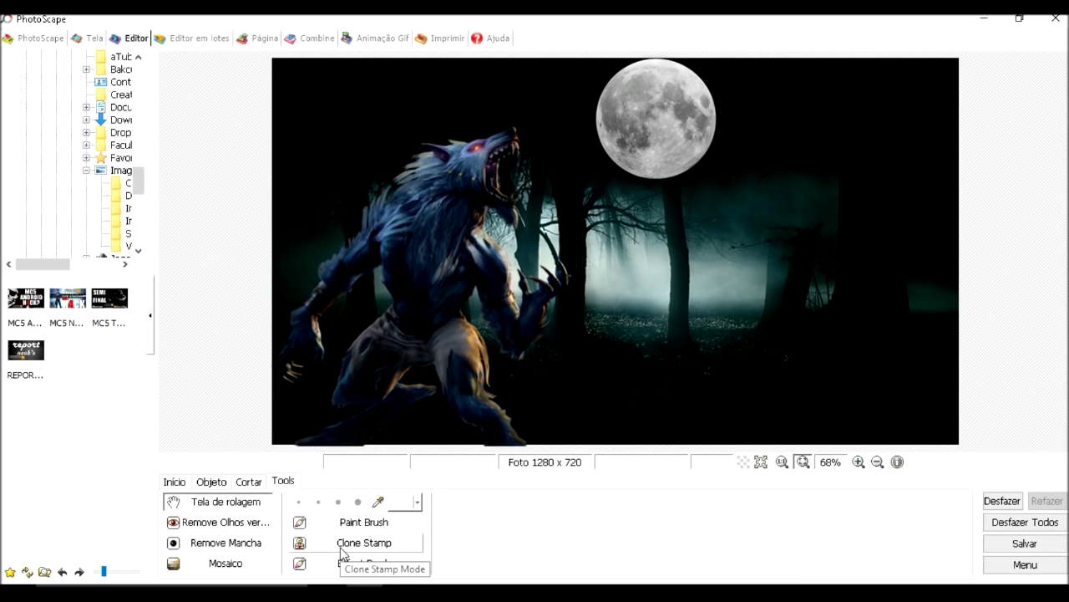
left_click(365, 521)
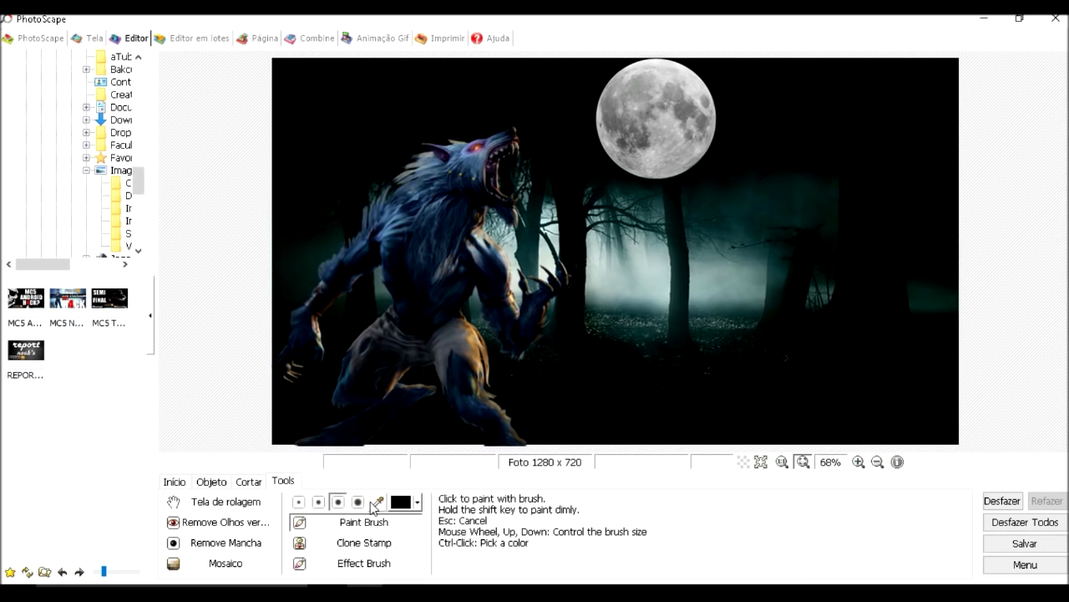
- Paint a light-yellow ring around the moon with the Paint Brush
left_click(417, 501)
left_click(427, 452)
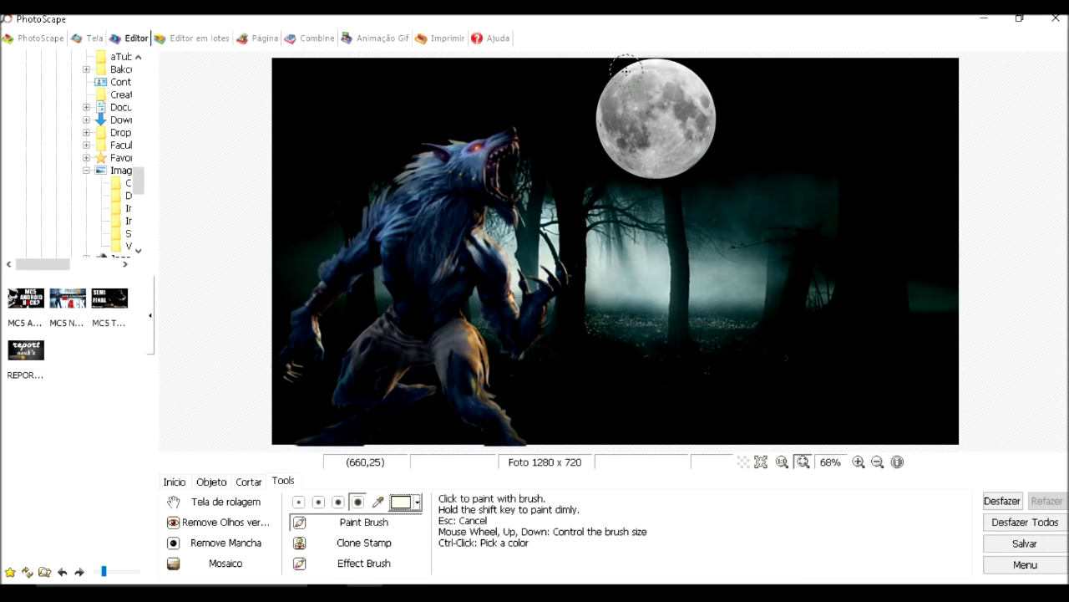
mouse_move(607, 92)
left_mouse_down()
mouse_move(600, 163)
mouse_move(657, 178)
mouse_move(710, 109)
mouse_move(656, 72)
left_mouse_up()
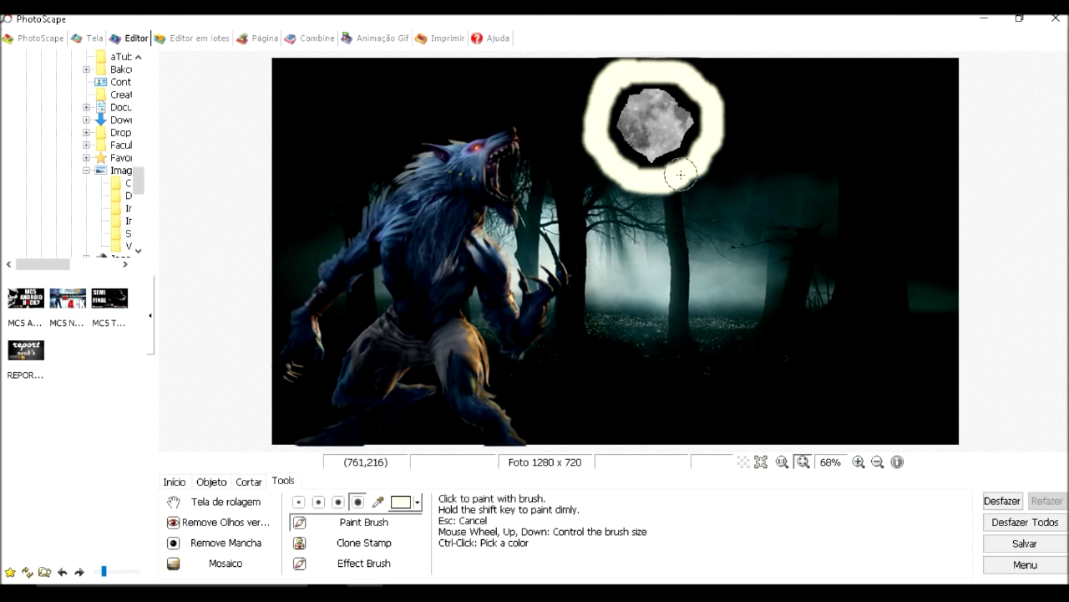
mouse_move(636, 63)
left_mouse_down()
mouse_move(682, 67)
mouse_move(580, 128)
mouse_move(627, 178)
mouse_move(691, 168)
mouse_move(721, 92)
mouse_move(696, 54)
left_mouse_up()
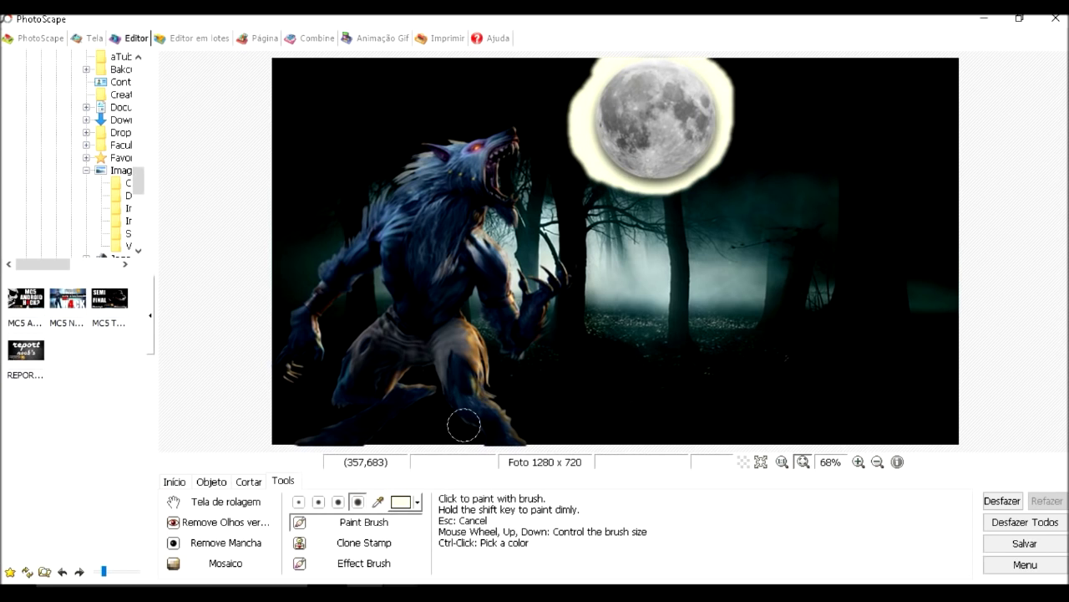
- Blur the yellow glow's edges with the Desfoque effect brush
left_click(401, 565)
left_click(501, 392)
mouse_move(587, 130)
left_mouse_down()
mouse_move(596, 95)
mouse_move(640, 91)
mouse_move(676, 136)
mouse_move(726, 122)
mouse_move(728, 110)
mouse_move(683, 84)
mouse_move(693, 134)
mouse_move(660, 171)
mouse_move(633, 182)
mouse_move(592, 167)
mouse_move(588, 150)
mouse_move(621, 95)
mouse_move(639, 144)
mouse_move(716, 107)
mouse_move(692, 84)
mouse_move(587, 131)
mouse_move(637, 173)
mouse_move(706, 159)
mouse_move(702, 109)
mouse_move(636, 56)
mouse_move(592, 164)
mouse_move(701, 190)
mouse_move(683, 185)
left_mouse_up()
mouse_move(729, 128)
left_mouse_down()
mouse_move(639, 71)
mouse_move(585, 109)
mouse_move(635, 171)
left_mouse_up()
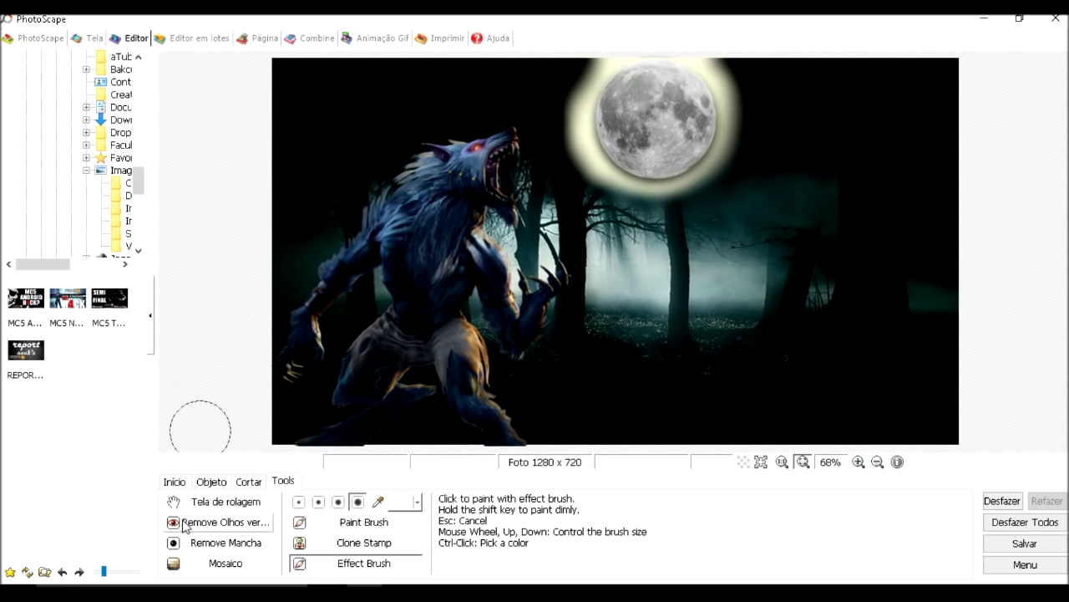
- Pick another effect for the effect brush, then leave the painting tools
left_click(174, 481)
left_click(211, 481)
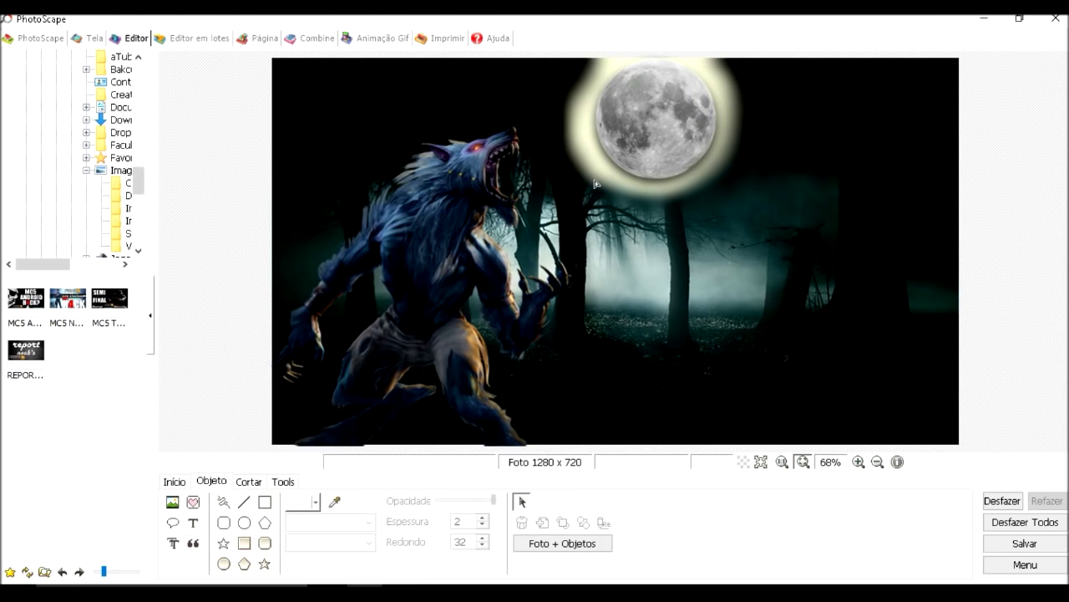
left_click(283, 481)
left_click(368, 563)
left_click(484, 411)
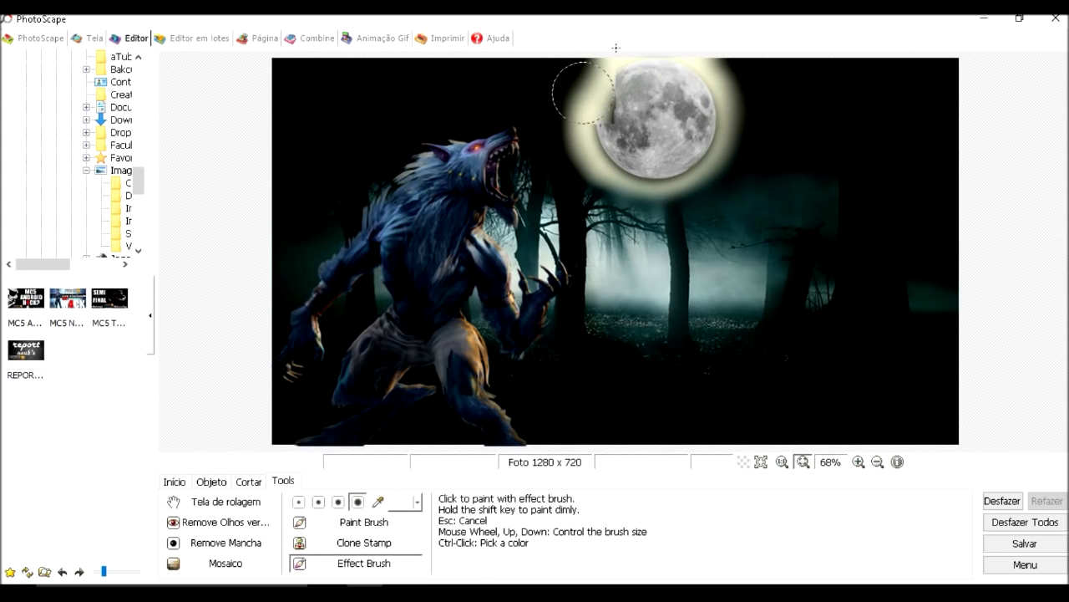
left_click(177, 484)
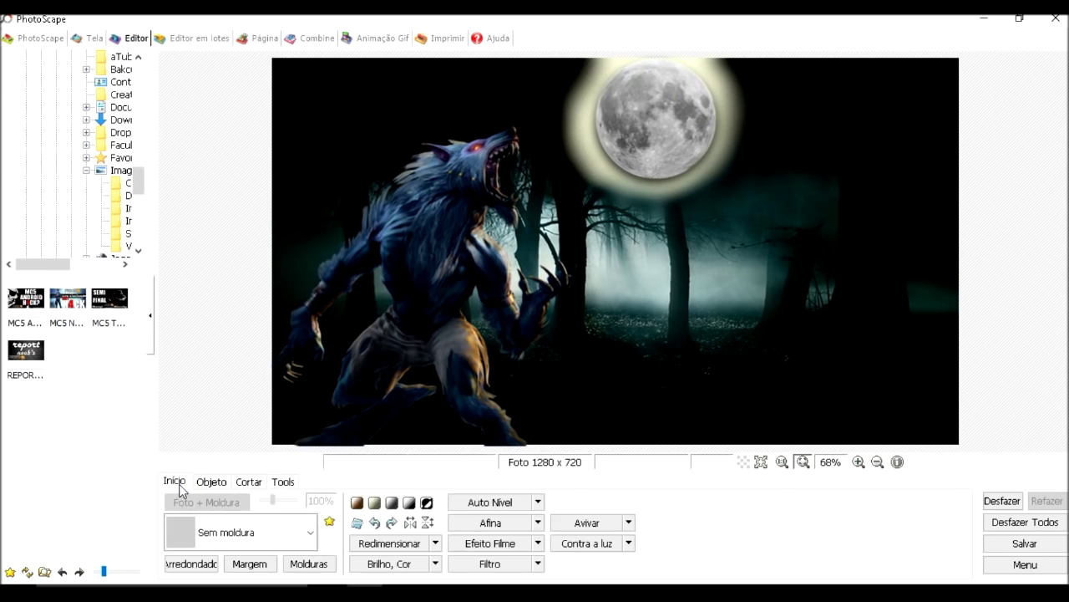
- Insert the smoke render and move it over the moon
left_click(172, 501)
left_click(216, 480)
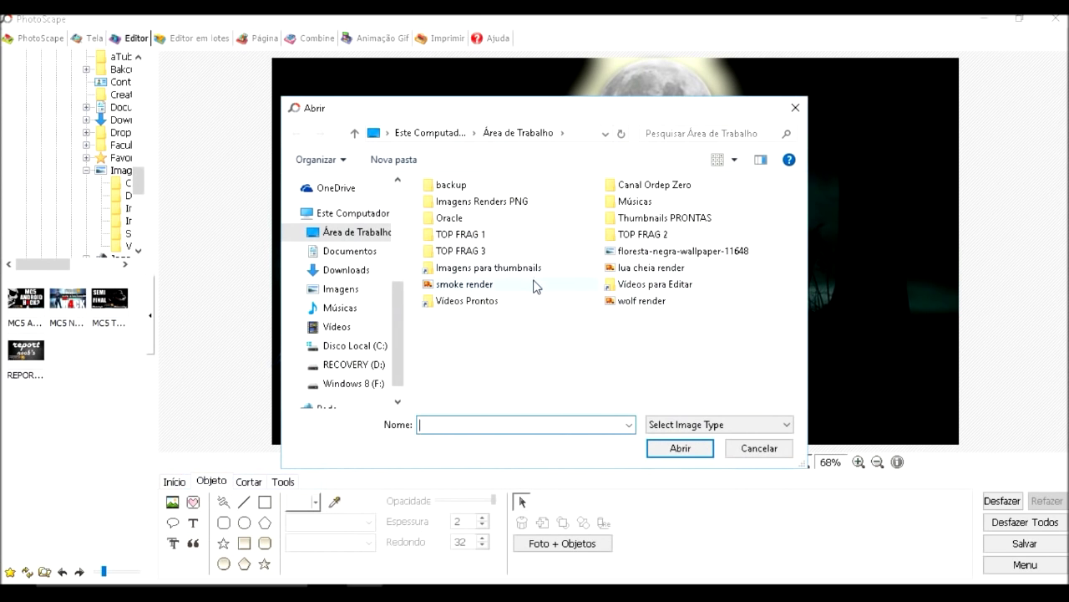
double_click(535, 286)
left_click(389, 424)
left_click_drag(576, 270, 538, 223)
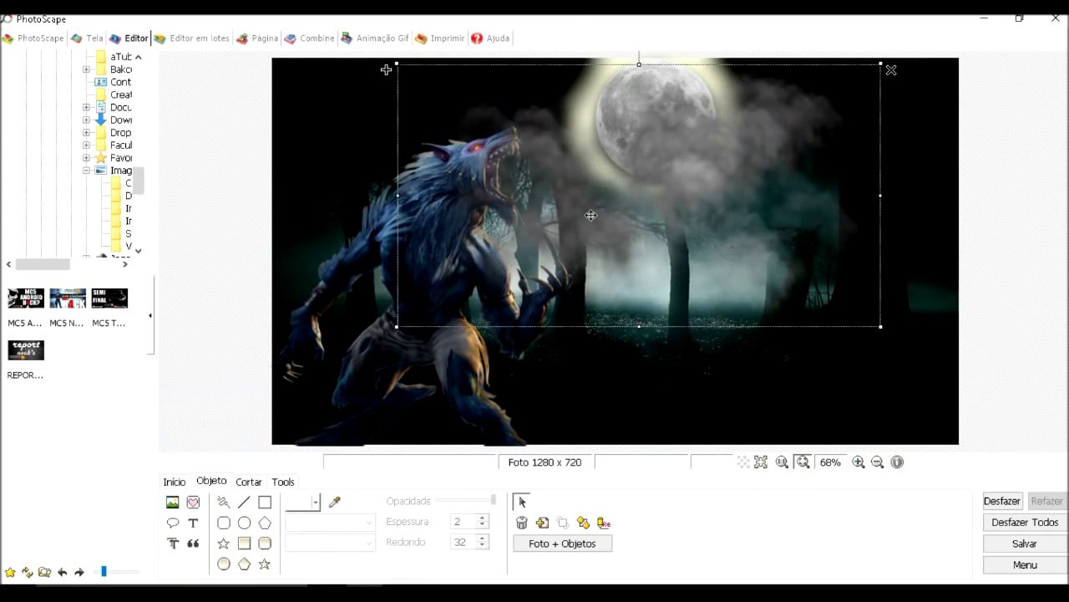
- Bring the werewolf in front of the smoke and deselect it
left_click(465, 125)
right_click(466, 125)
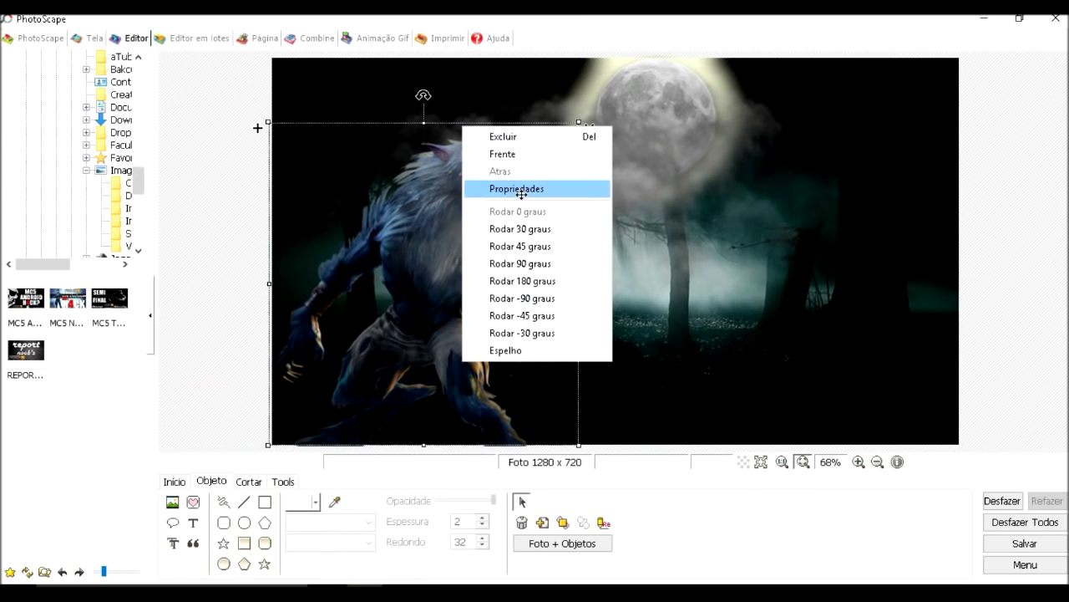
left_click(501, 153)
left_click(1037, 245)
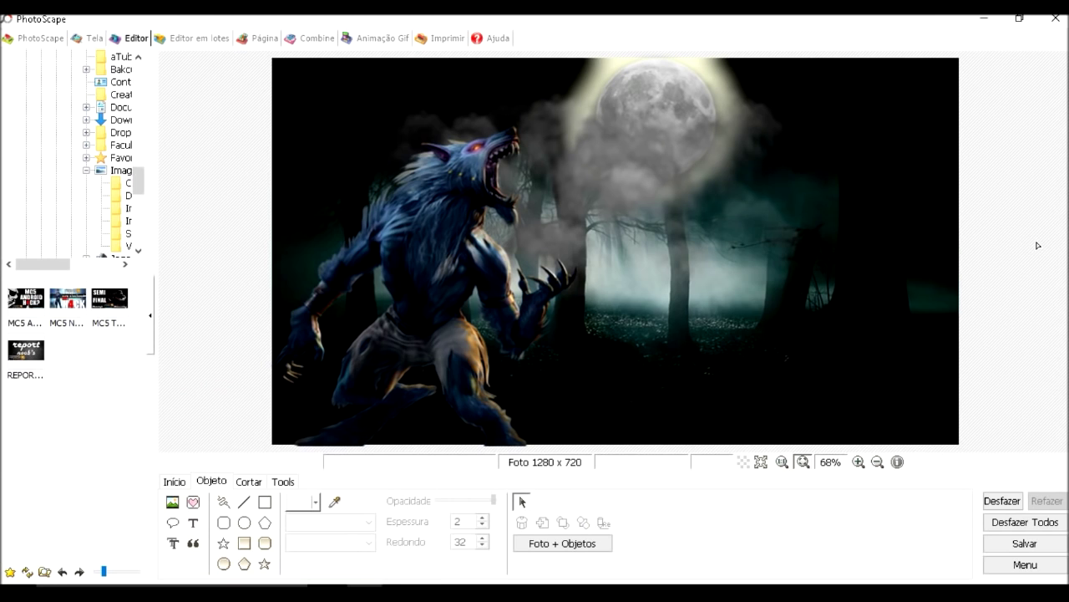
left_click(173, 502)
- Insert the brilho11.png light flare from Imagens Renders PNG and place it on the moon
left_click(205, 483)
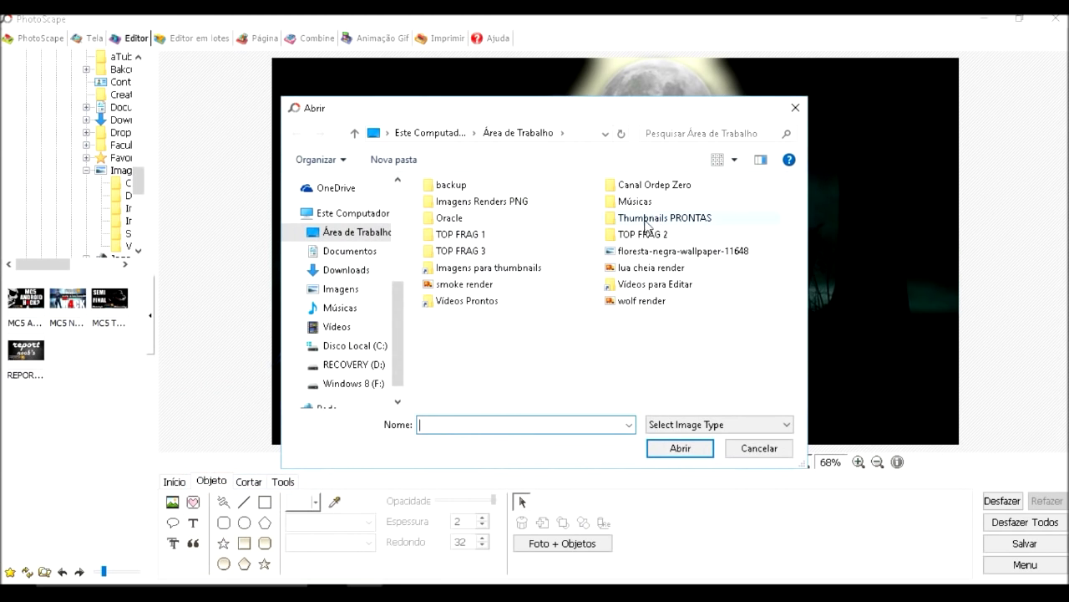
double_click(482, 201)
type("bri")
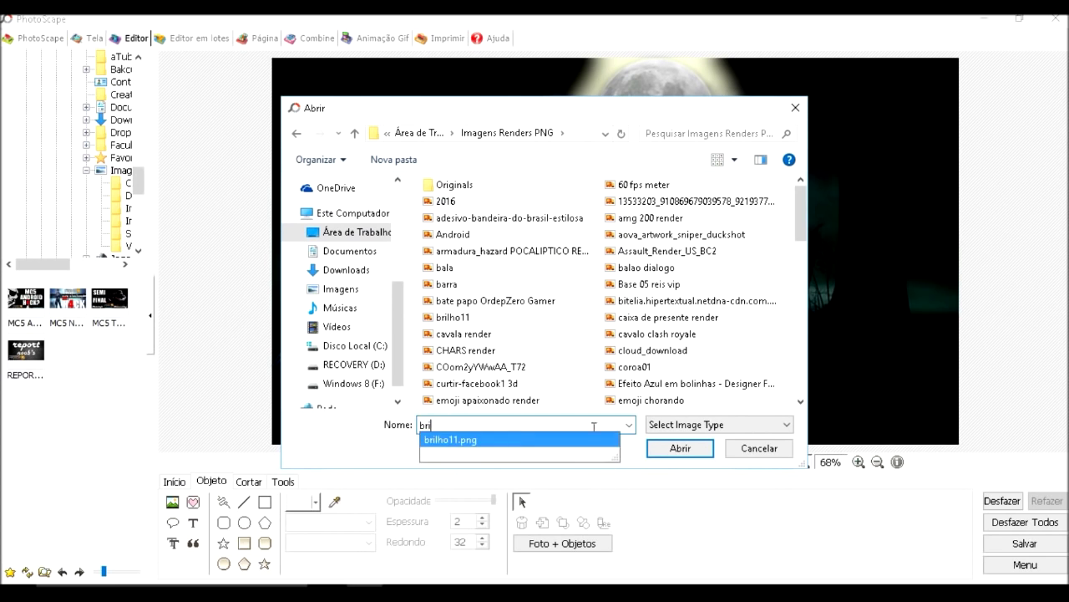
left_click(451, 439)
left_click(680, 447)
left_click(388, 422)
left_click_drag(614, 252, 905, 396)
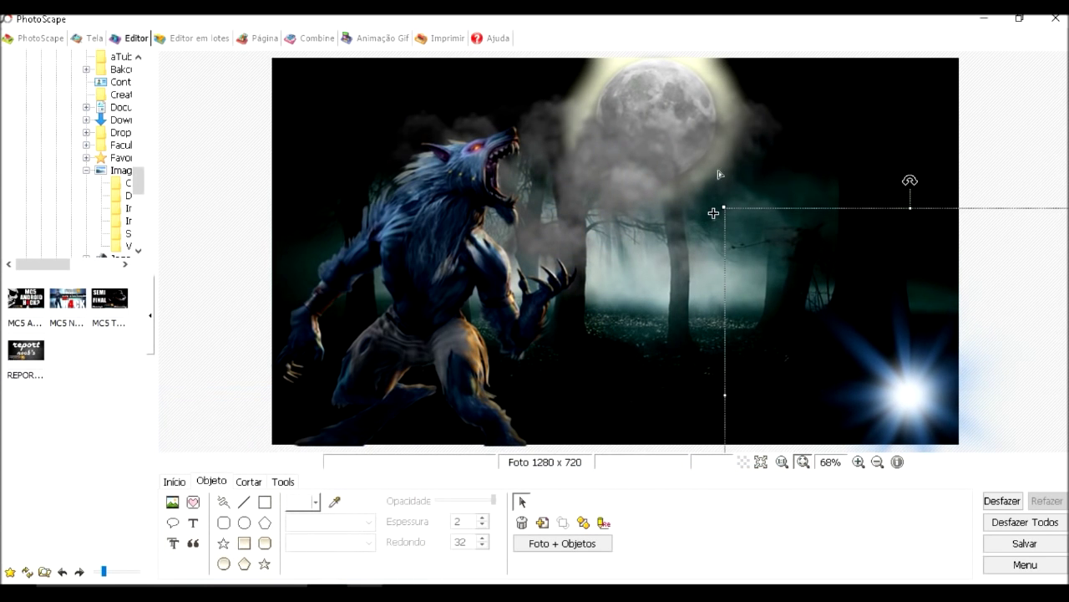
mouse_move(713, 213)
left_mouse_down()
mouse_move(712, 90)
mouse_move(565, 158)
left_mouse_up()
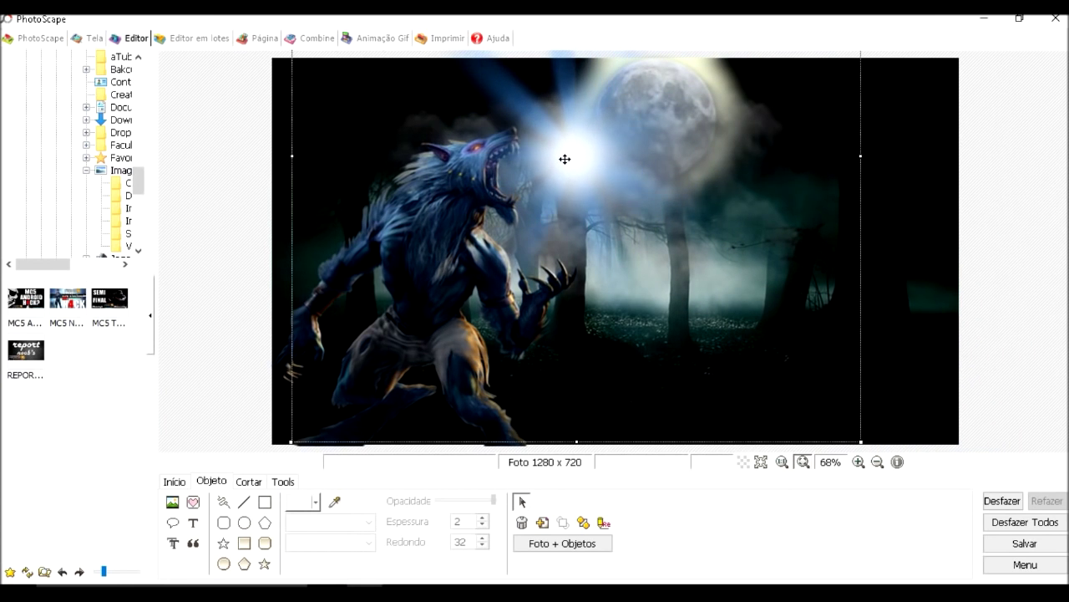
- Send the light flare to the back and open the desktop file browser
right_click(565, 158)
left_click(585, 203)
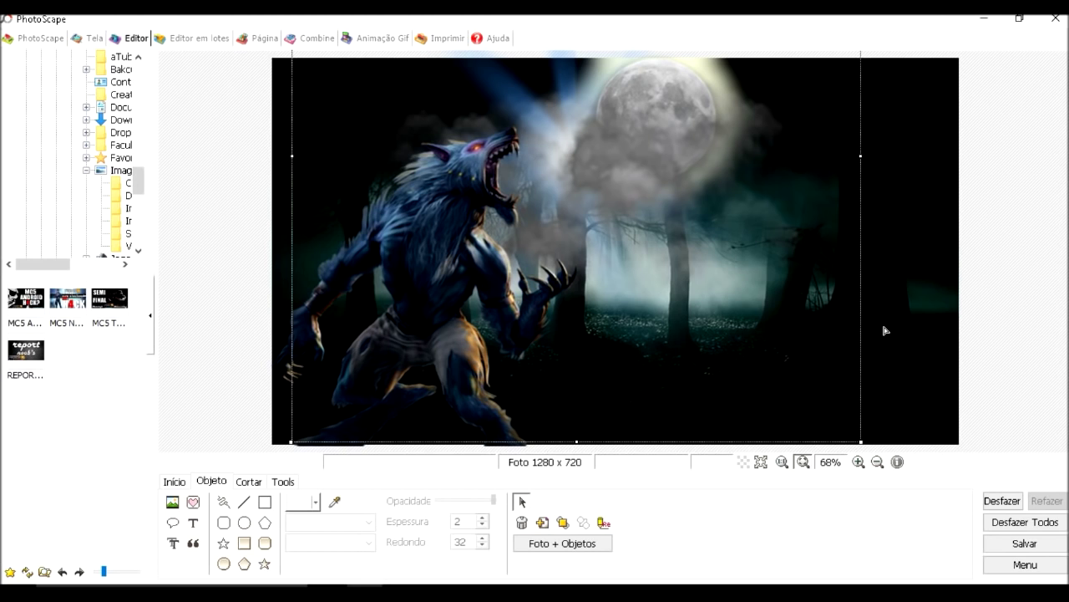
left_click(215, 349)
left_click(172, 501)
left_click(219, 481)
left_click(358, 231)
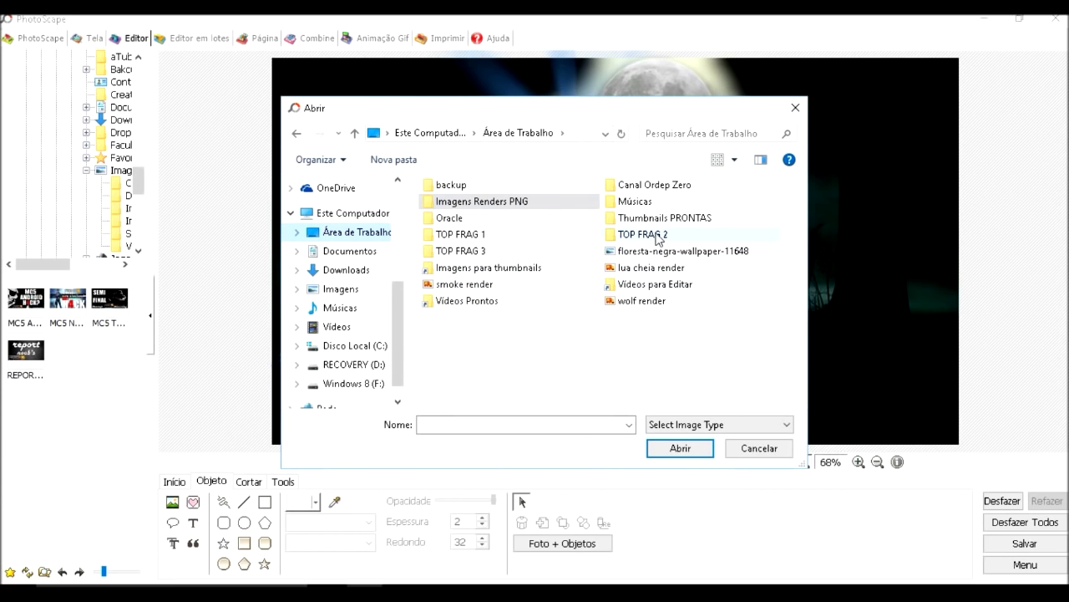
- Insert the Modern Combat 5 logo from the Imagens Renders PNG folder
double_click(501, 267)
type("mod")
key("BackSpace")
key("BackSpace")
key("BackSpace")
key("BackSpace")
left_click(351, 231)
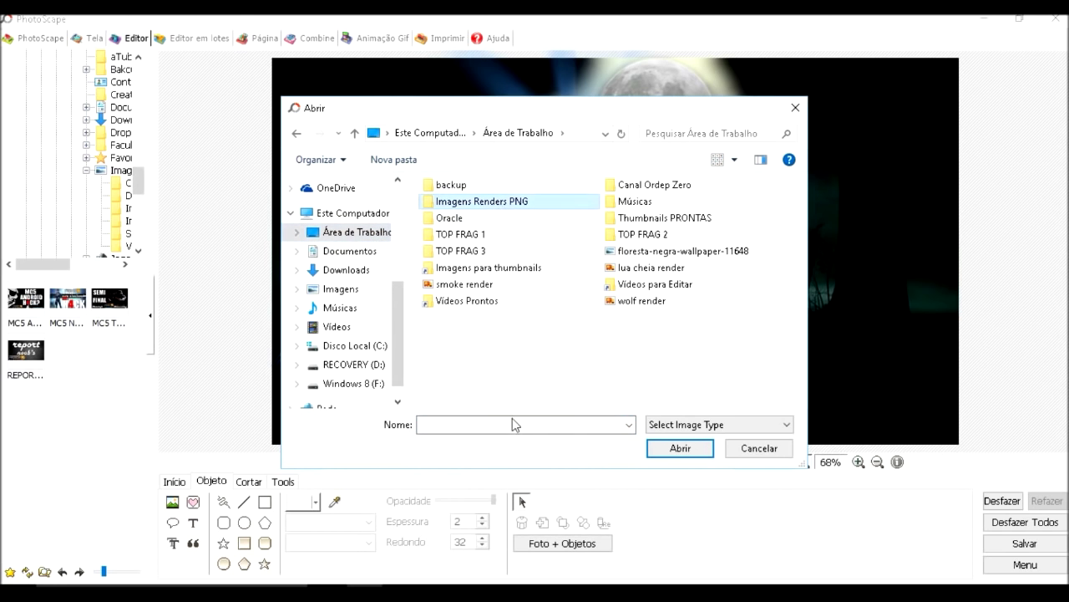
double_click(506, 209)
type("moder")
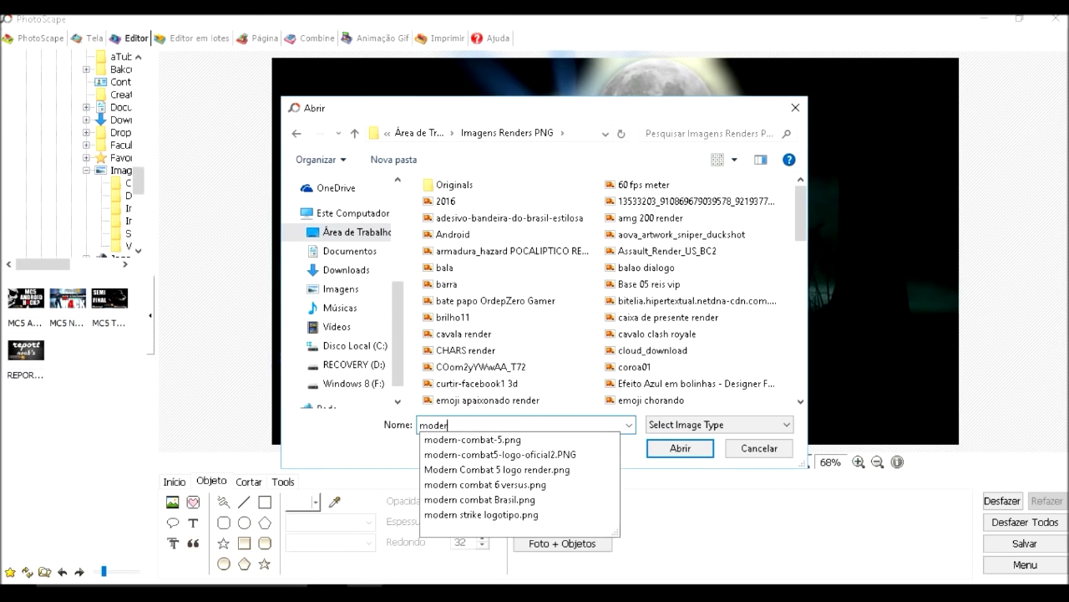
left_click(536, 455)
key("Return")
left_click(375, 425)
- Shrink the logo and move it into the bottom-right corner
mouse_move(739, 351)
left_mouse_down()
mouse_move(792, 401)
mouse_move(795, 297)
left_mouse_up()
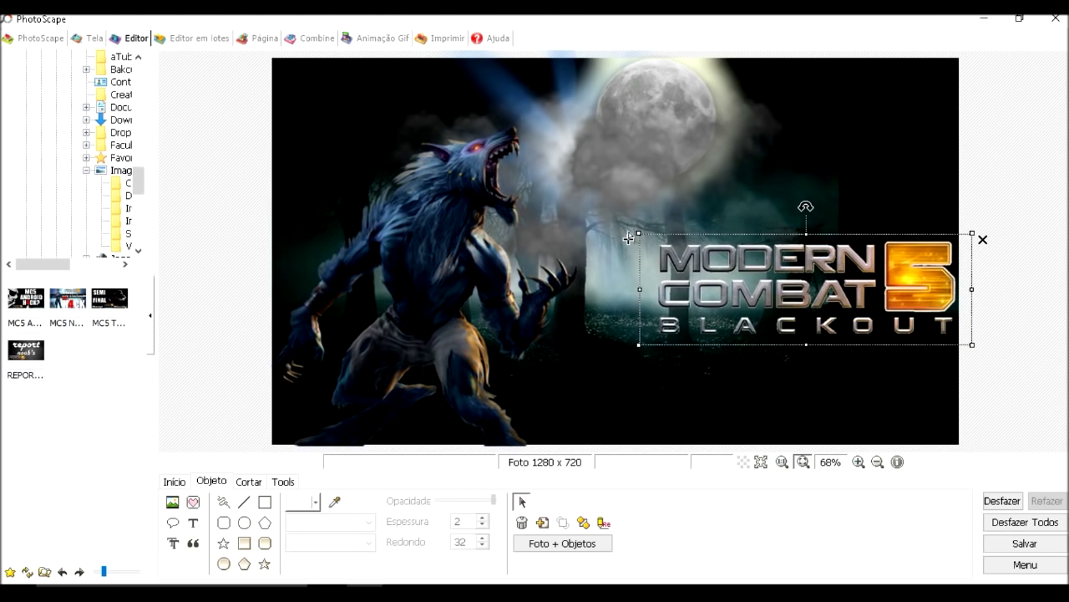
left_click_drag(638, 234, 777, 279)
left_click_drag(861, 316, 855, 420)
left_click(172, 501)
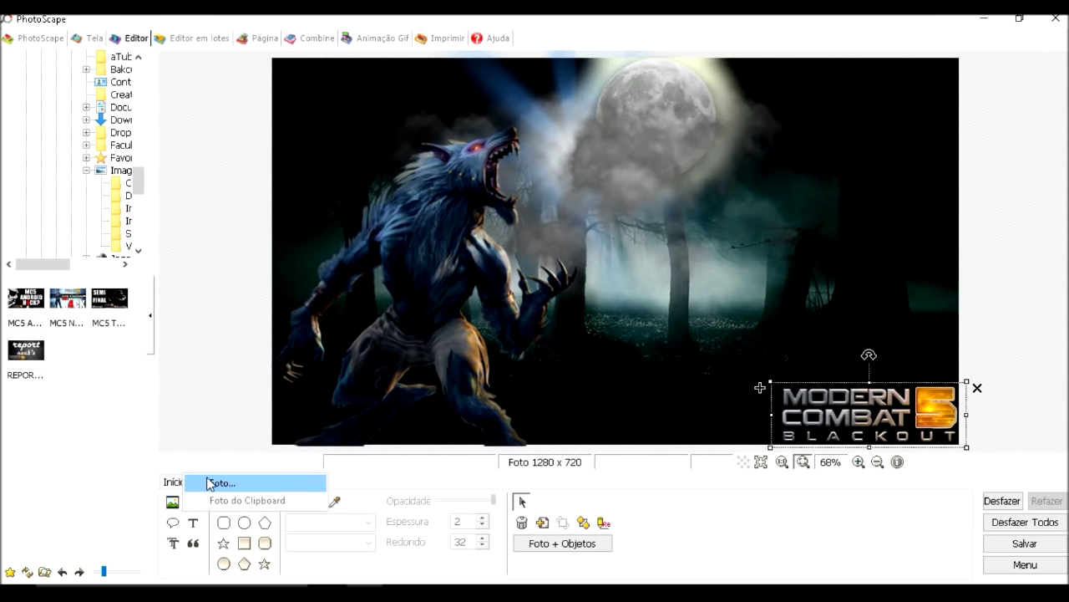
- Browse to the Canal Ordep Zero folder on the desktop and scroll its file list
left_click(200, 479)
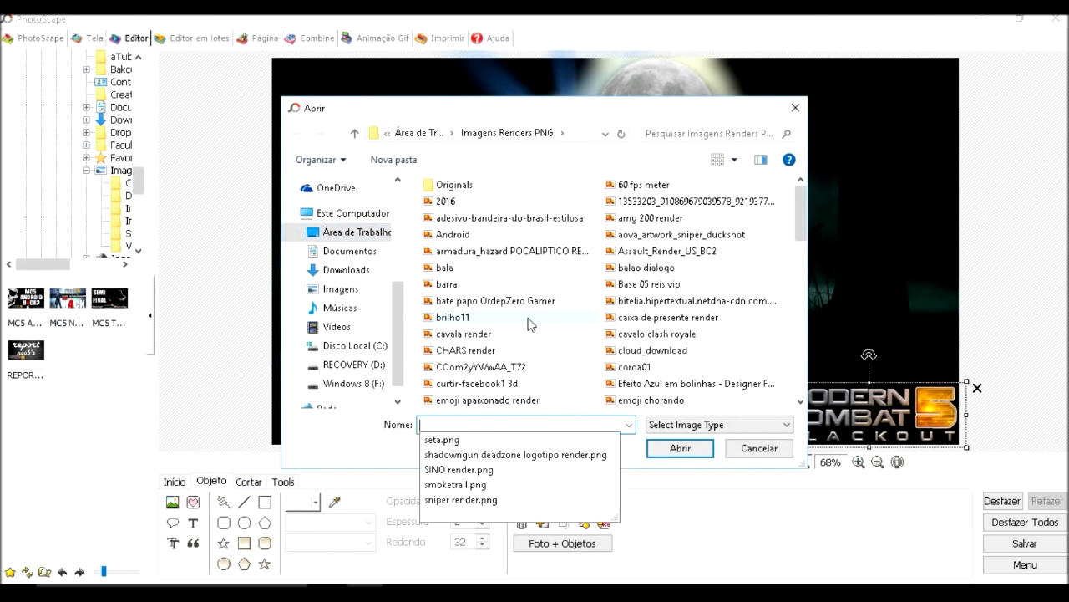
left_click(356, 232)
double_click(635, 184)
left_click(539, 426)
type("s")
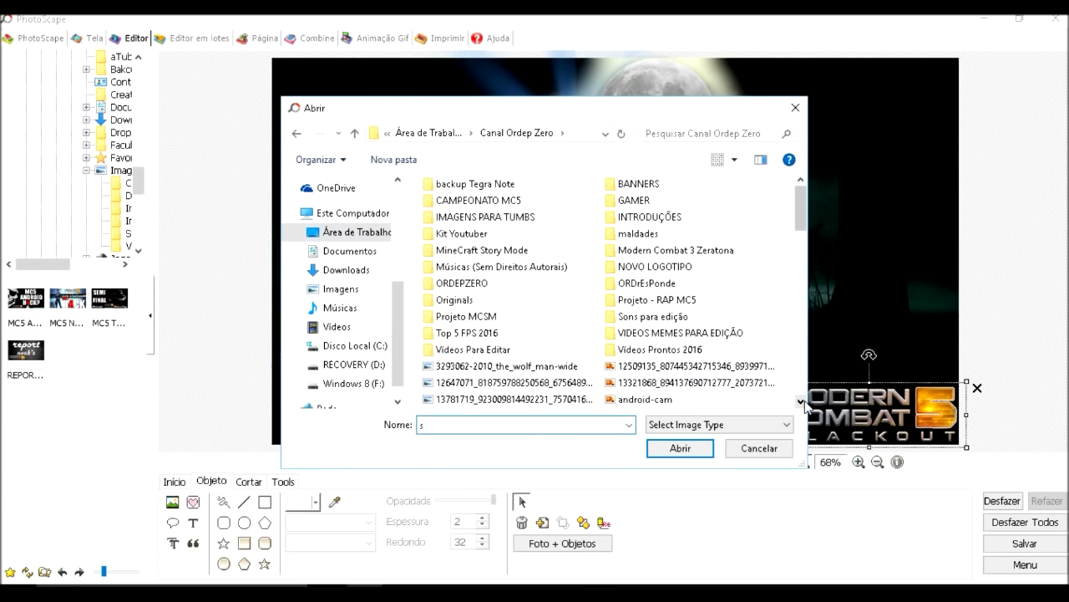
left_click(800, 401)
left_click(800, 401)
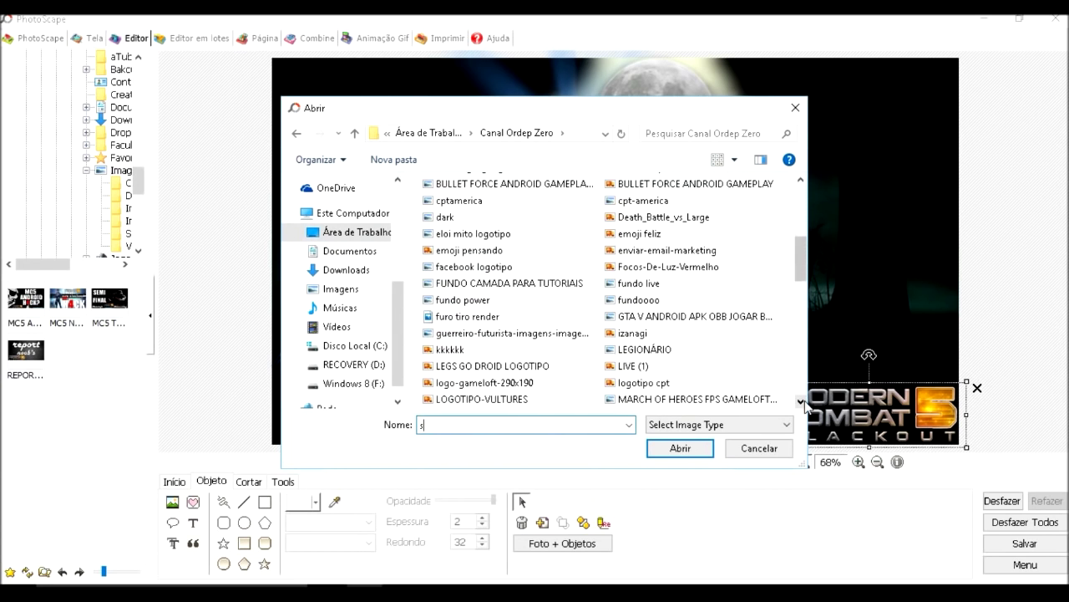
left_click(801, 401)
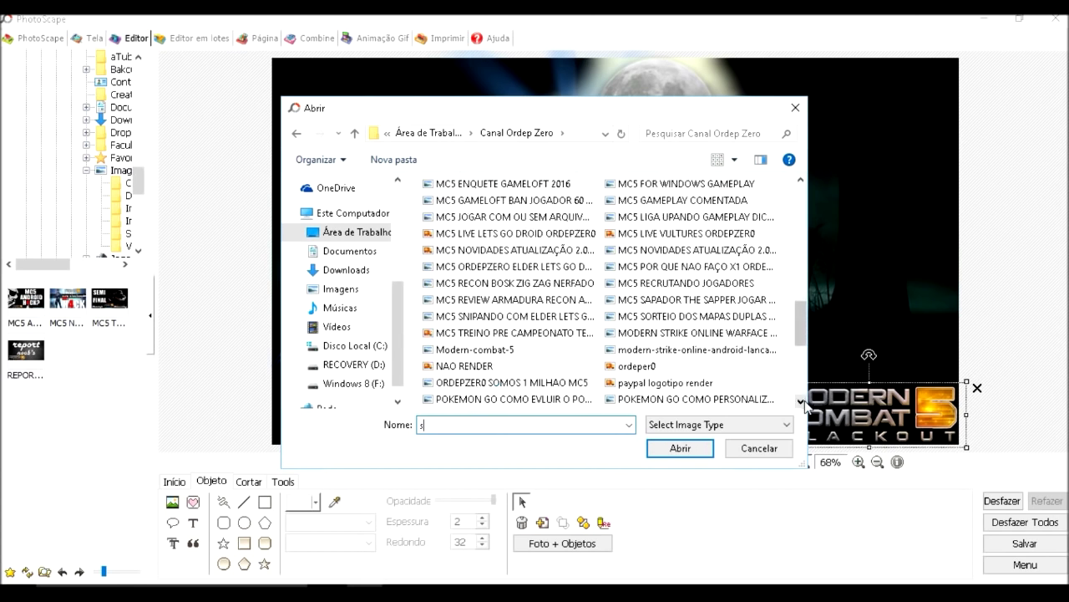
left_click(800, 401)
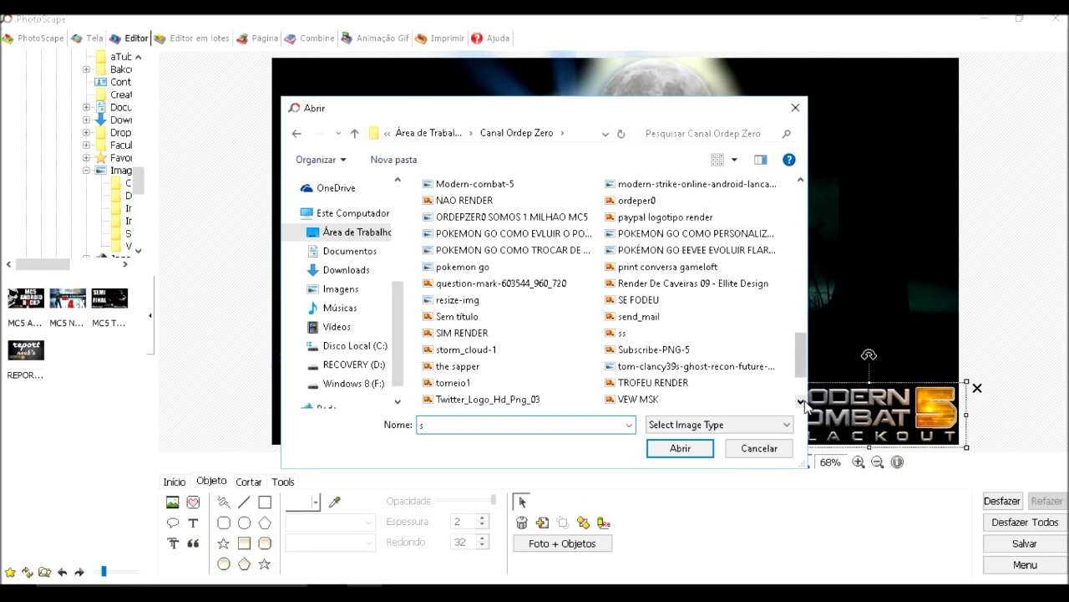
- Preview Sem título in the photo viewer, stepping through to storm_cloud-1
left_click(473, 318)
right_click(473, 317)
left_click(527, 132)
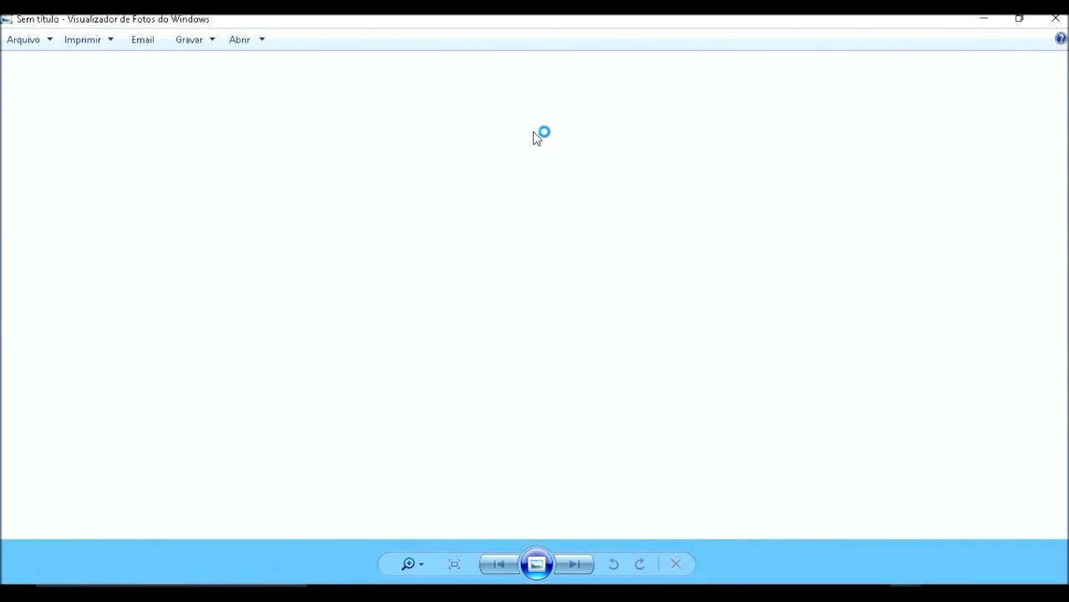
key("Right")
key("Right")
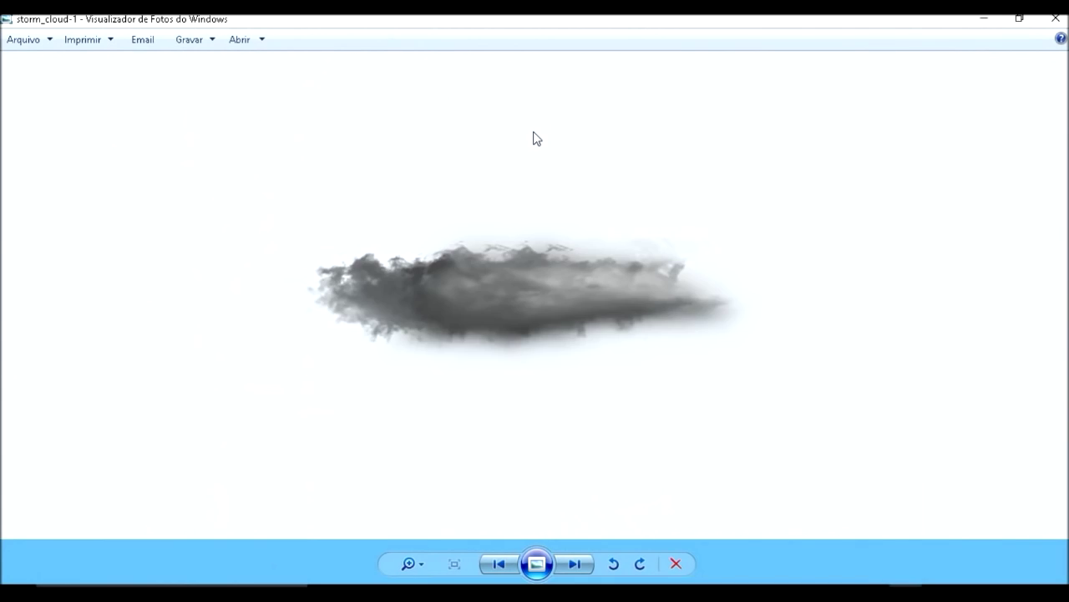
key("Right")
left_click(1062, 20)
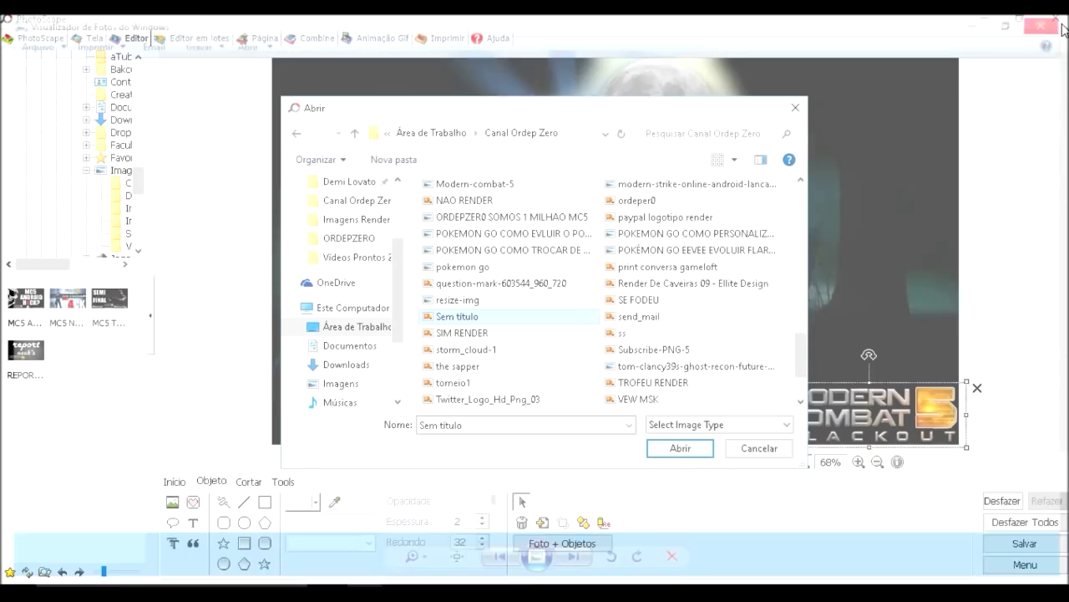
- Insert the ss.png blood-splatter image as a photo object with default settings
double_click(518, 421)
type("ss")
left_click(680, 448)
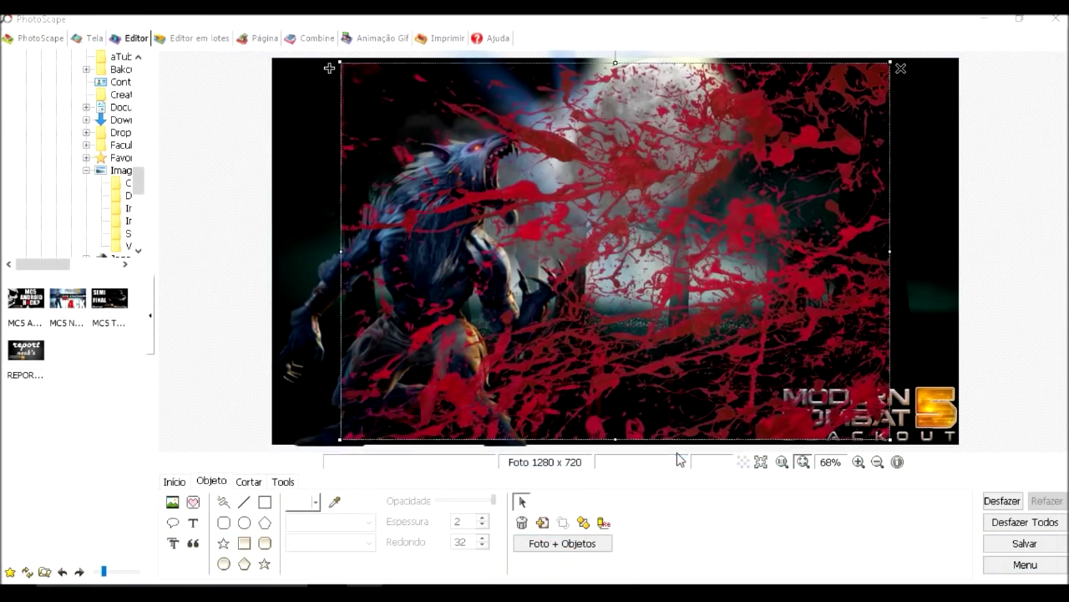
left_click(402, 423)
- Shrink the splatter, move it onto the Modern Combat 5 logo, and stretch it across
left_click_drag(329, 67, 329, 188)
left_click_drag(660, 226, 490, 334)
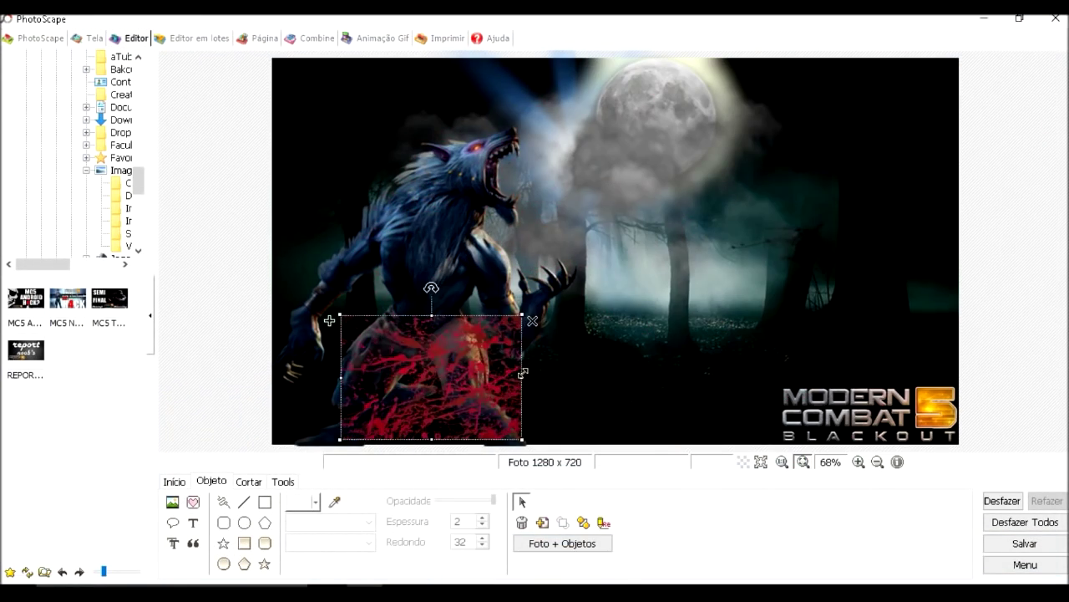
left_click_drag(414, 390, 856, 388)
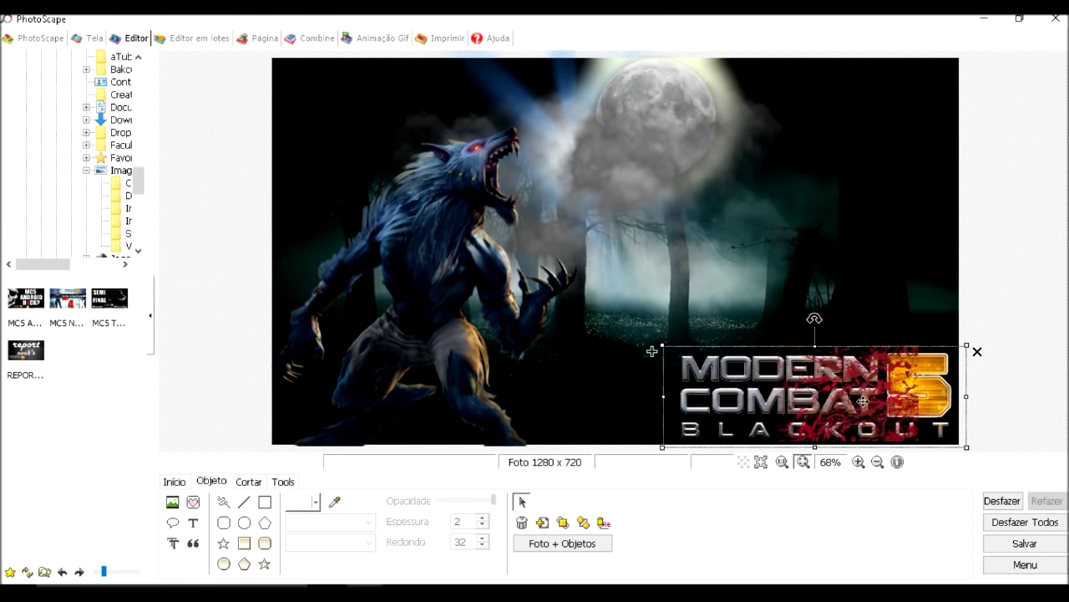
left_click_drag(779, 392, 677, 393)
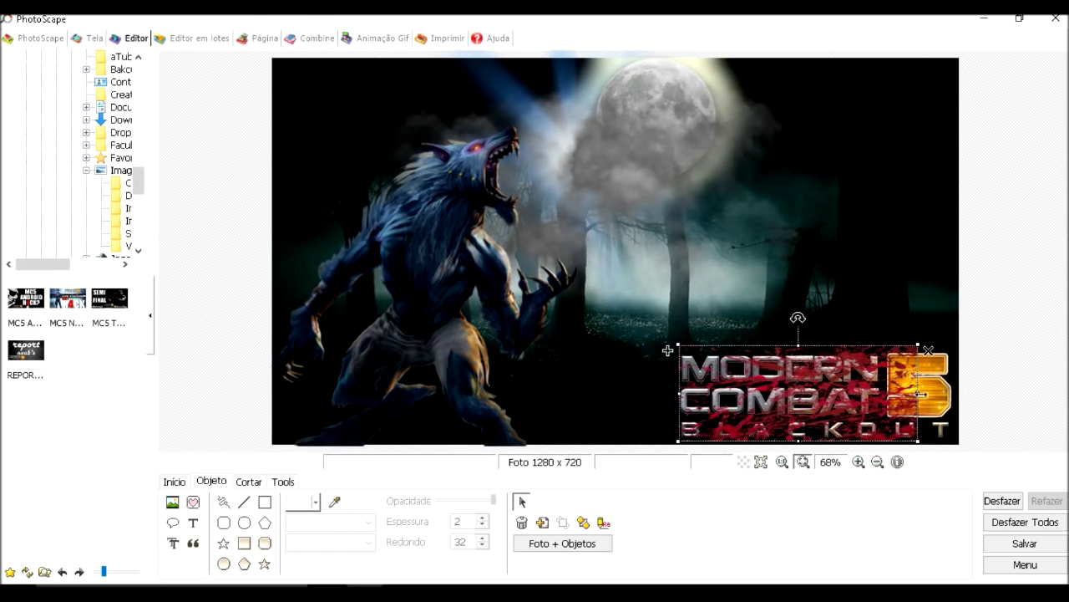
left_click_drag(920, 394, 961, 395)
left_click_drag(821, 346, 822, 354)
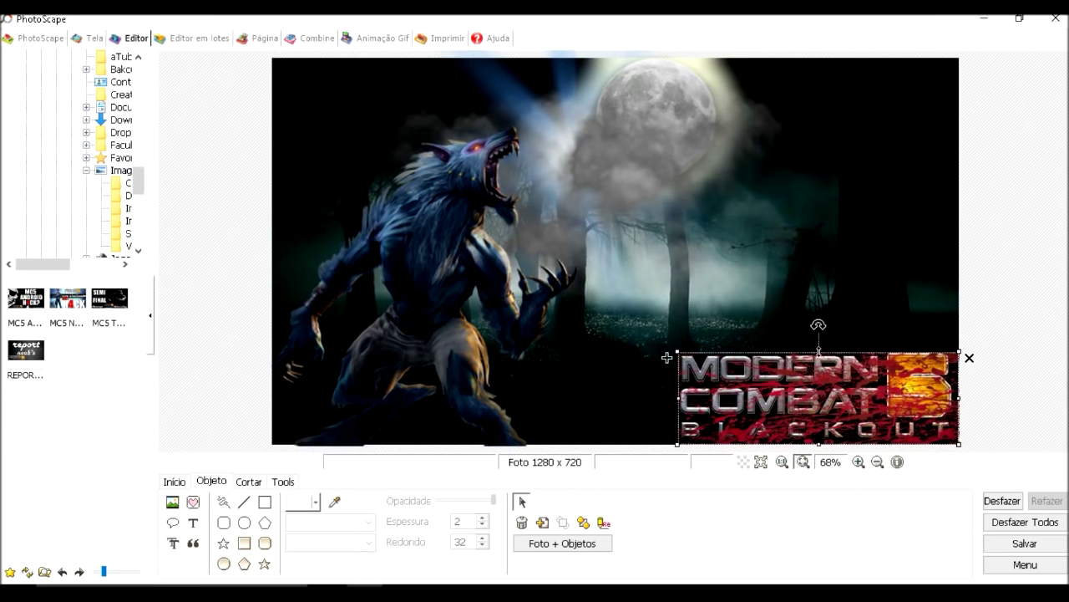
- Set the logo and splatter images to full 255 opacity
double_click(905, 393)
left_click_drag(253, 451, 267, 451)
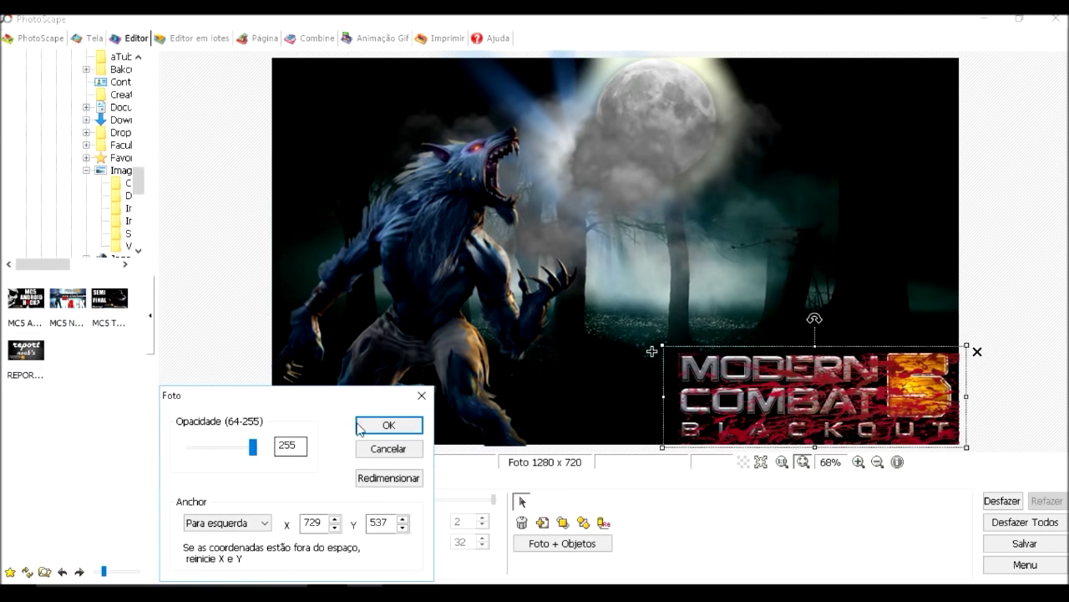
left_click(389, 425)
left_click(870, 398)
double_click(869, 399)
left_click(388, 424)
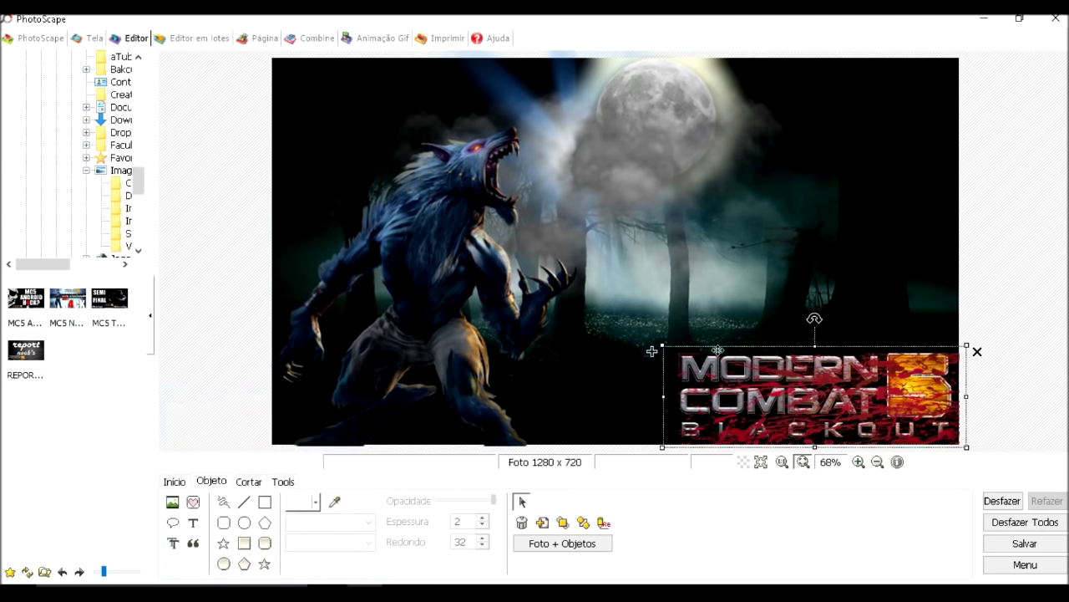
double_click(906, 403)
mouse_move(255, 451)
left_mouse_down()
mouse_move(239, 451)
mouse_move(257, 452)
left_mouse_up()
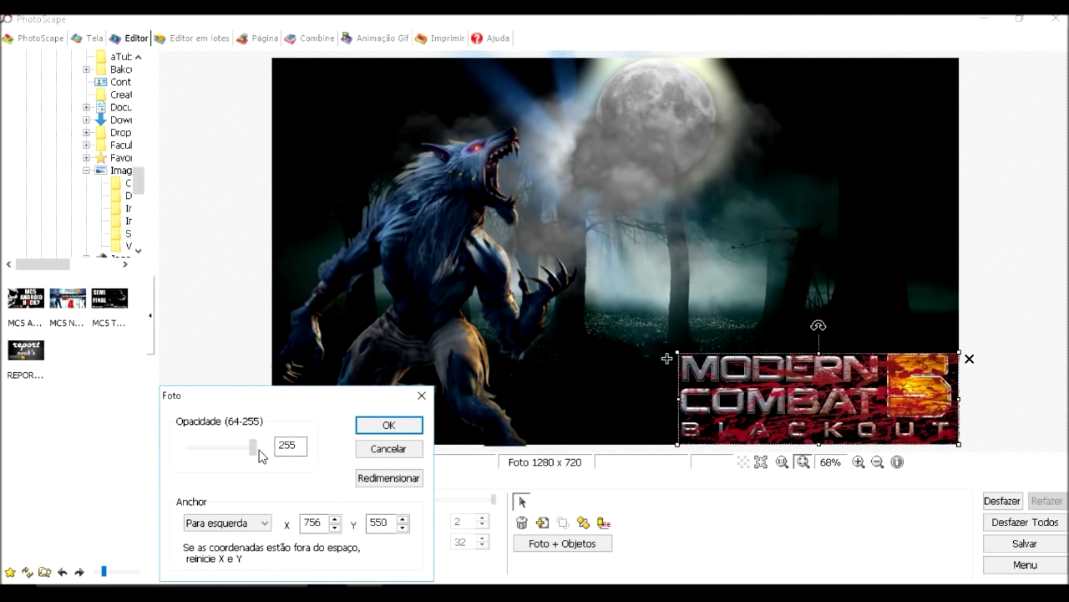
left_click(389, 425)
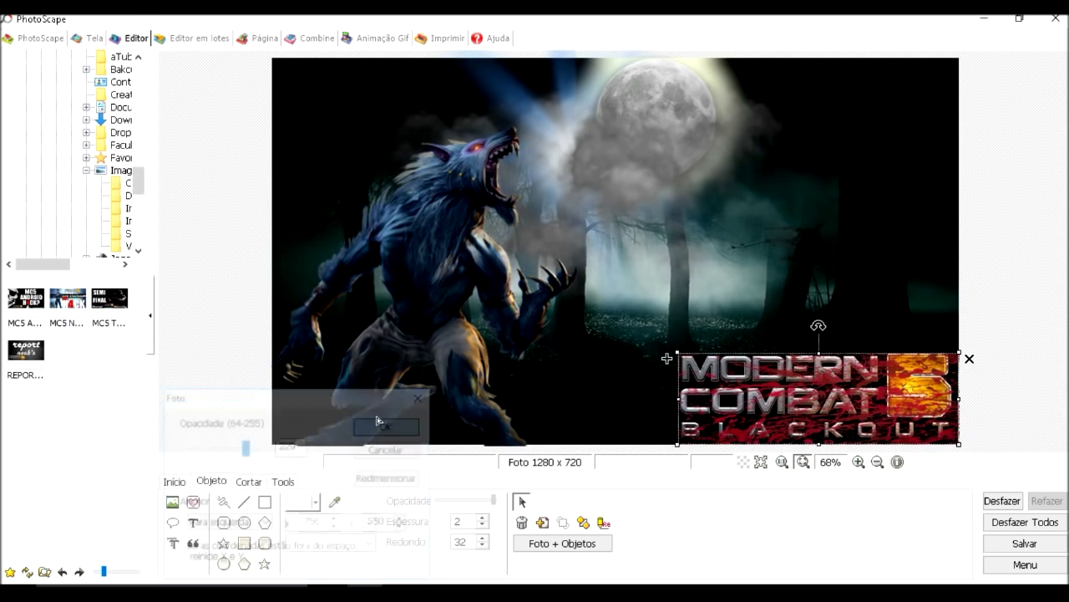
- Deselect the images and browse the effect brush options among the extra tools
left_click(193, 242)
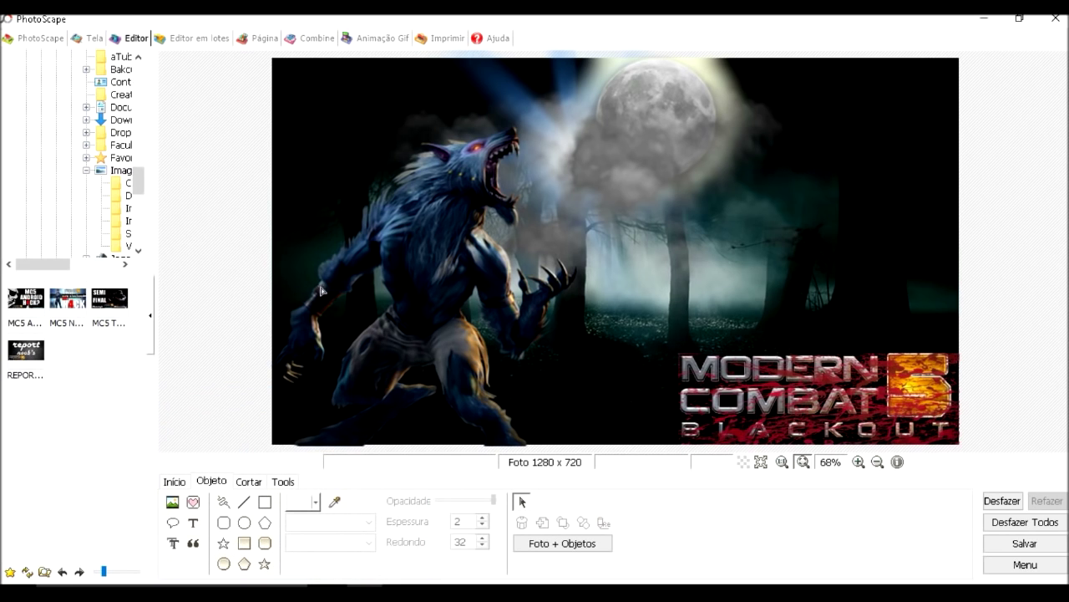
left_click(284, 482)
left_click(359, 562)
left_click(490, 411)
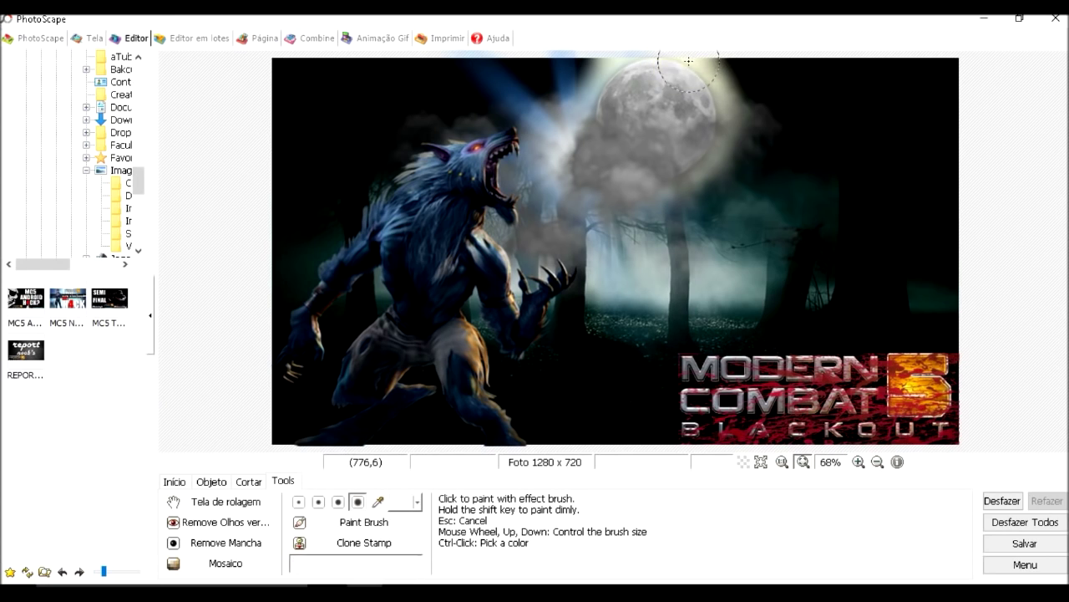
- Start a new text object styled white with a black outline
left_click(174, 482)
left_click(211, 482)
left_click(197, 528)
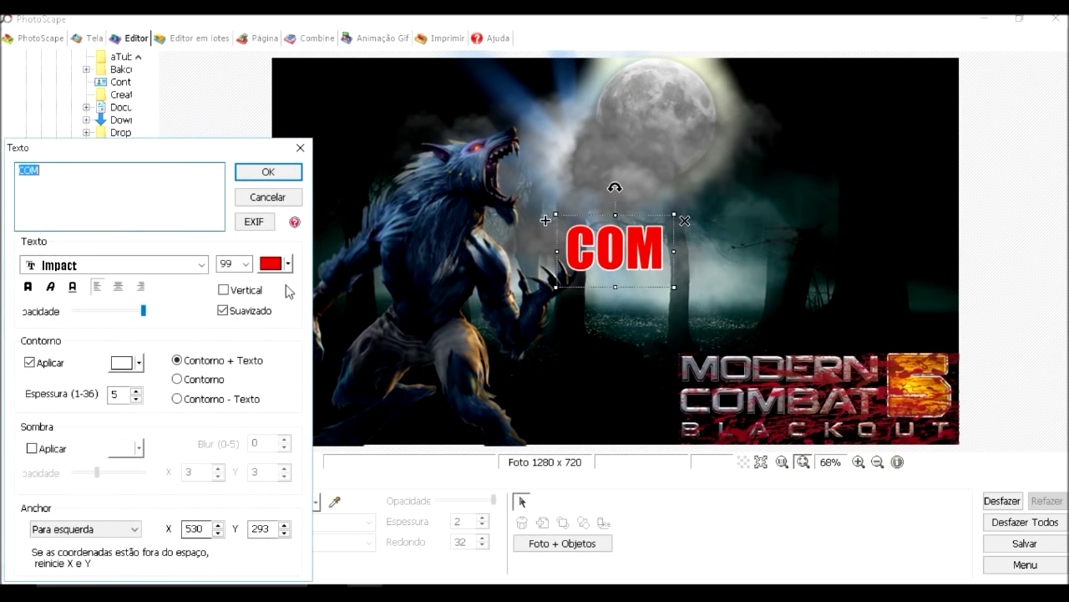
left_click(200, 265)
left_click(287, 263)
left_click(370, 372)
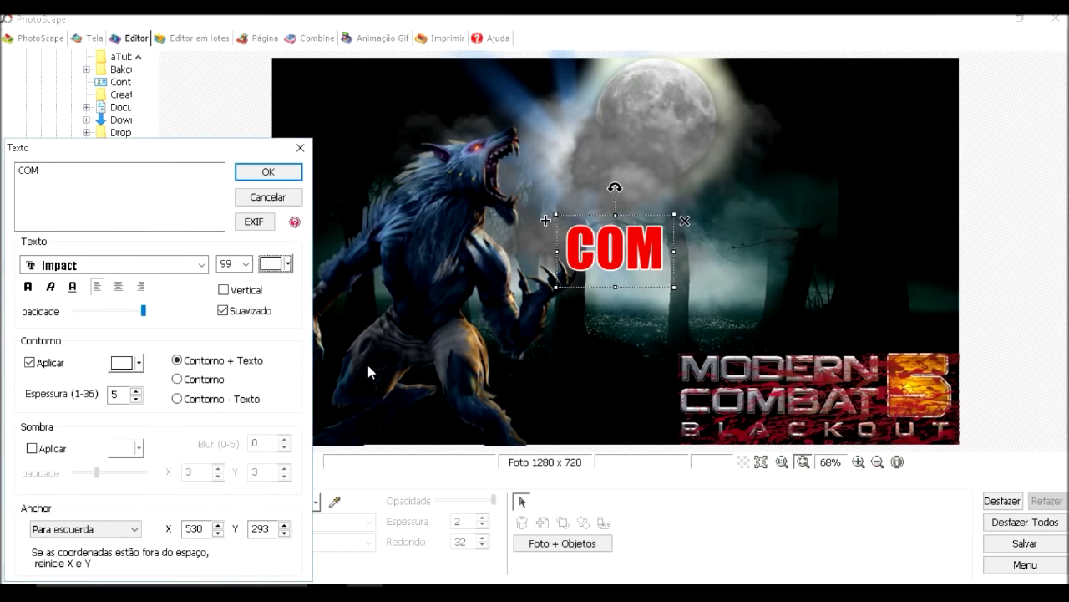
left_click(140, 364)
left_click(116, 403)
- Enter RESULTADO as the text, then enlarge it and shift it right
left_click(89, 175)
double_click(89, 175)
type("RESULTADO")
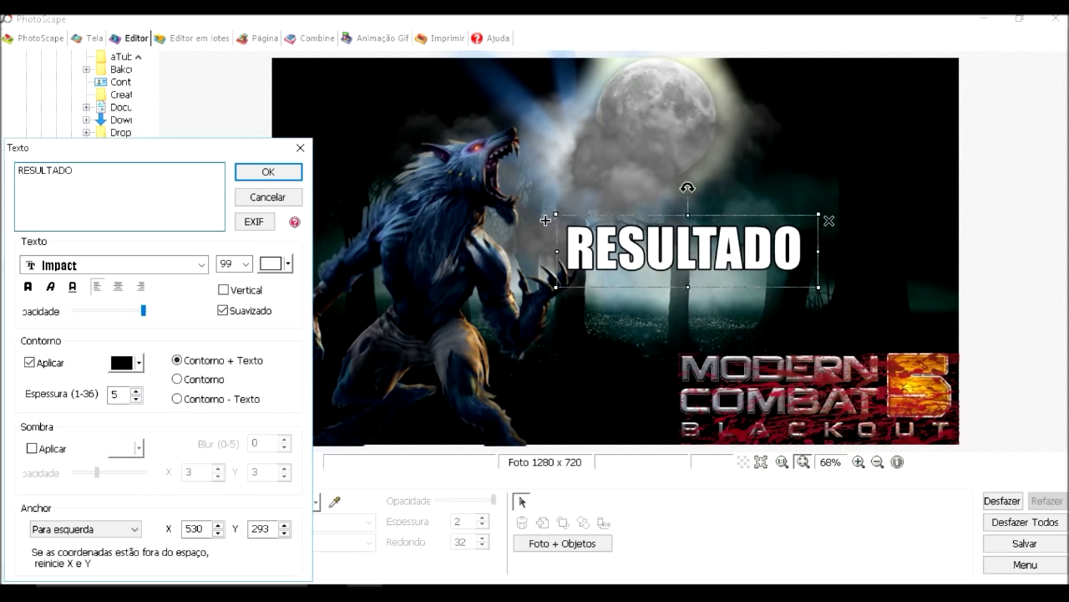
left_click(268, 171)
left_click_drag(818, 214, 952, 205)
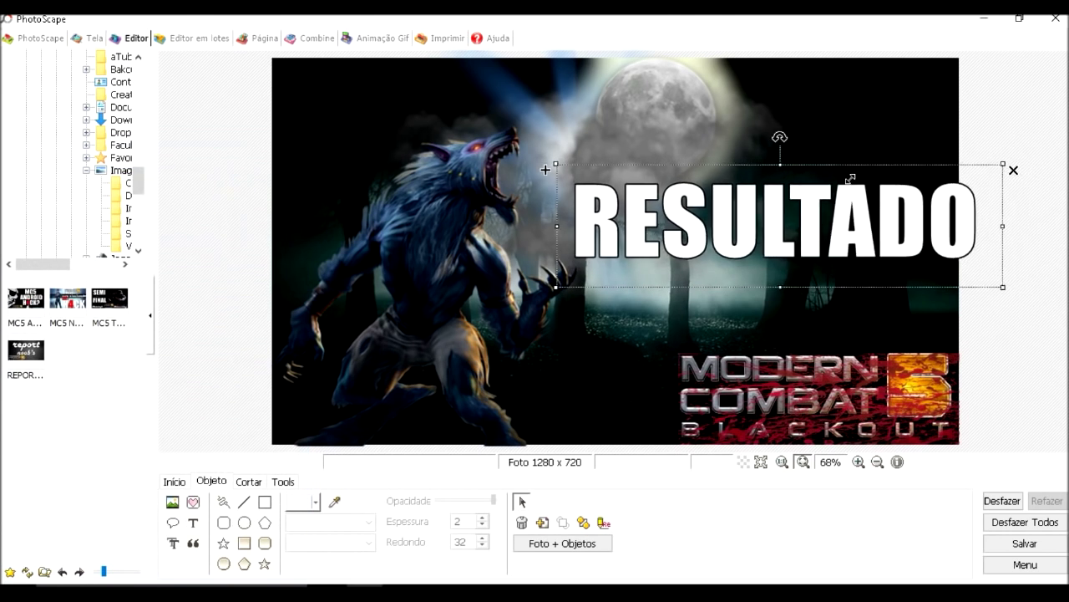
left_click_drag(838, 274, 858, 253)
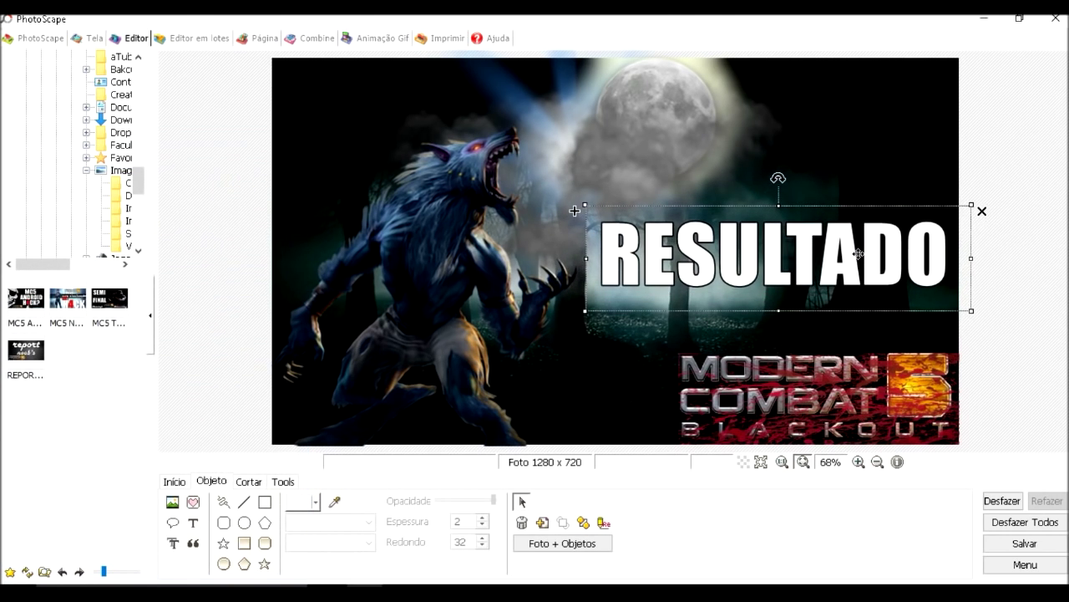
- Begin a second text object in Harlow Solid Italic
left_click(193, 522)
left_click(201, 264)
left_click(202, 284)
left_click(88, 301)
- Enter '1º evento' as the caption and move it below RESULTADO
double_click(143, 179)
type("1")
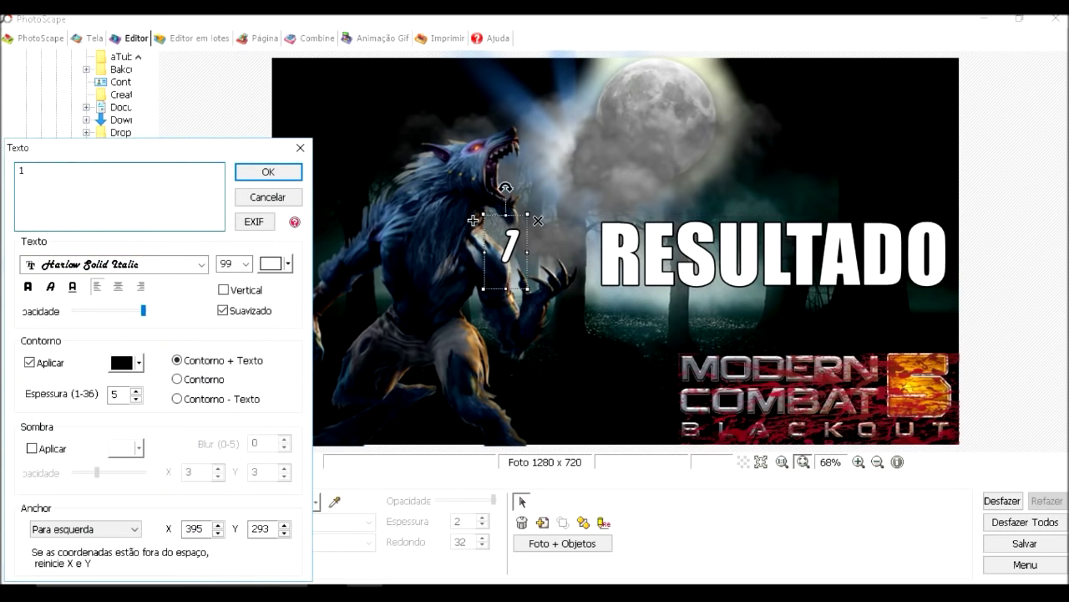
type("º evento")
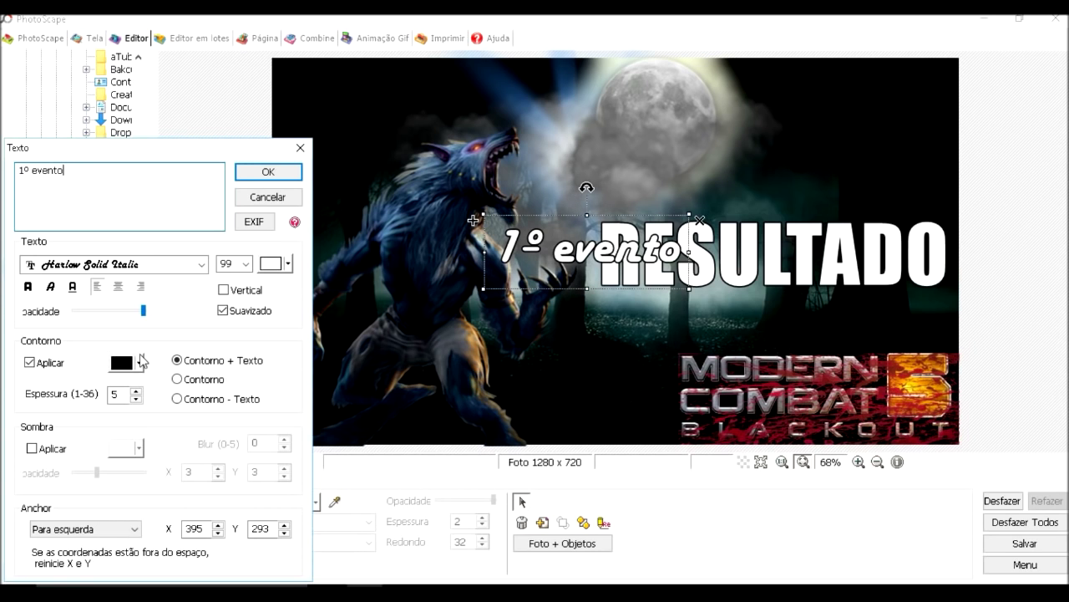
left_click(267, 171)
left_click_drag(574, 242, 755, 291)
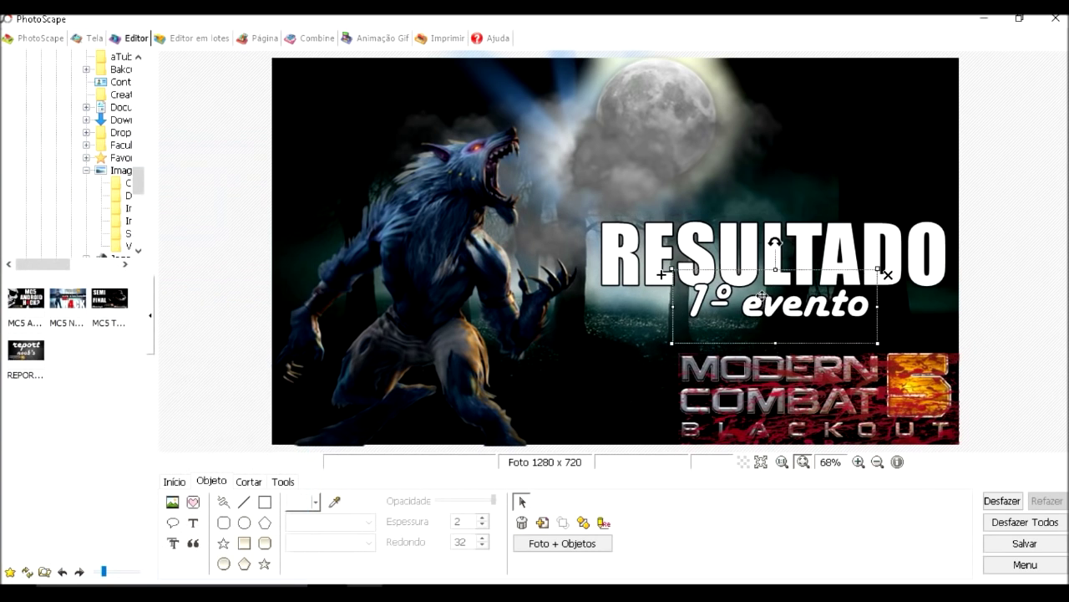
- Move RESULTADO higher, away from the 1º evento caption
double_click(755, 290)
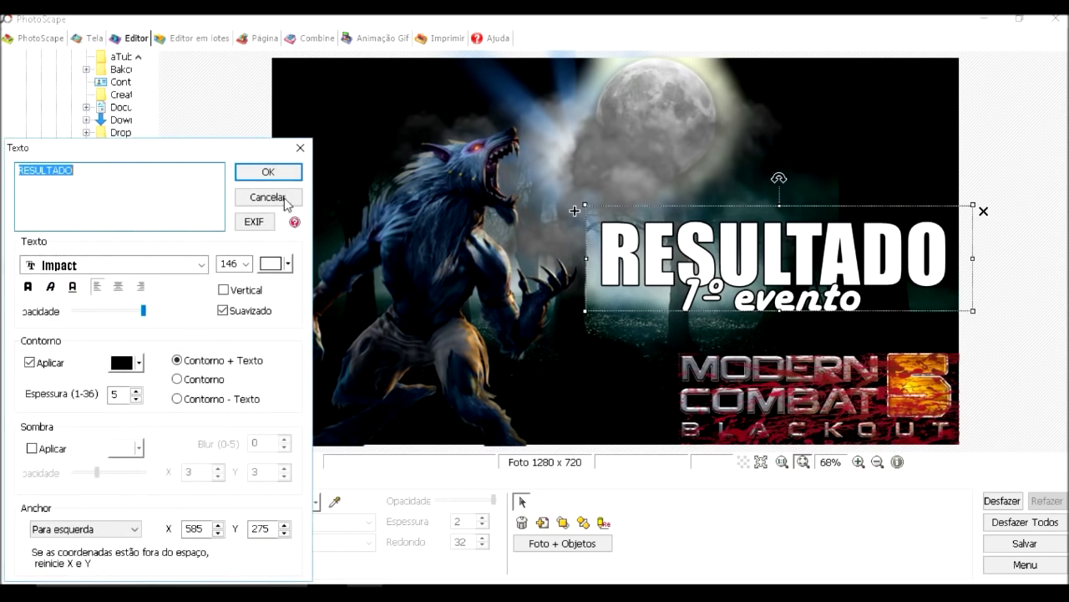
left_click(269, 170)
double_click(777, 305)
left_click(389, 426)
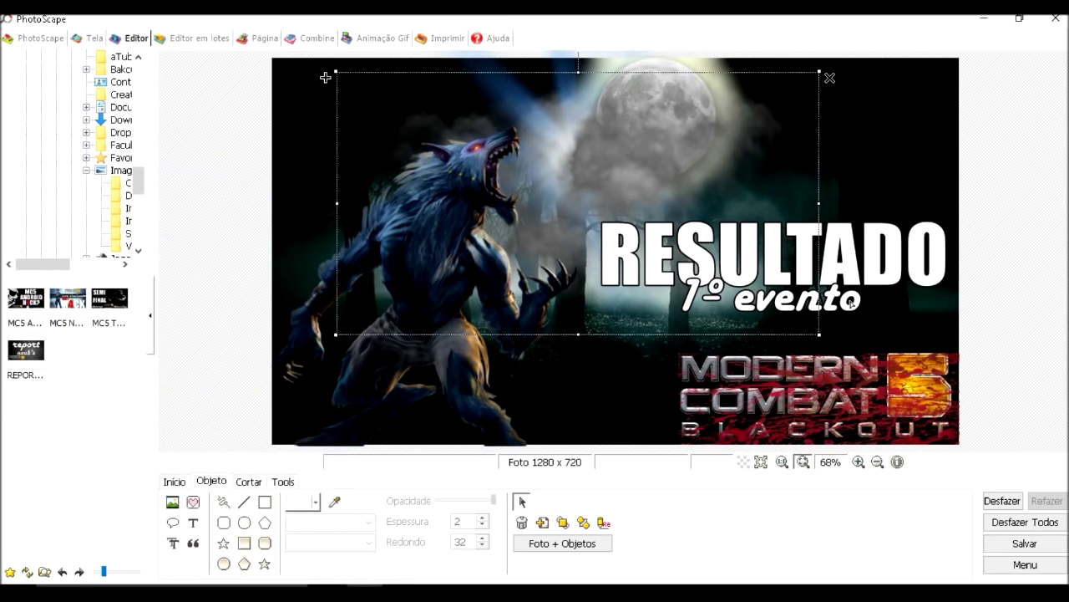
double_click(804, 306)
left_click(269, 171)
left_click(804, 306)
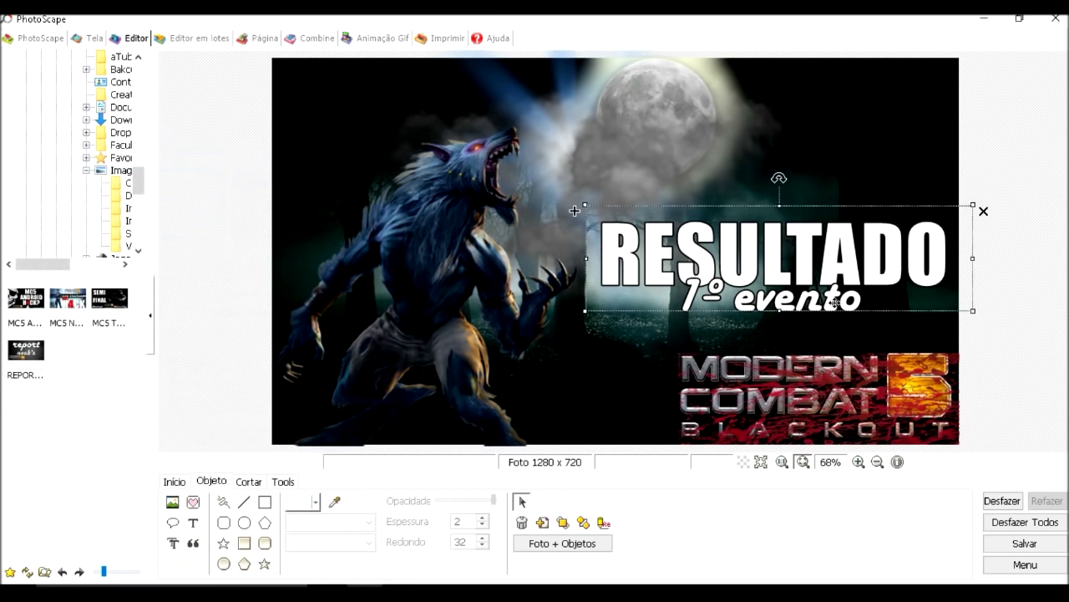
left_click_drag(804, 306, 805, 226)
left_click(803, 307)
left_click(823, 309)
double_click(824, 311)
left_click(389, 425)
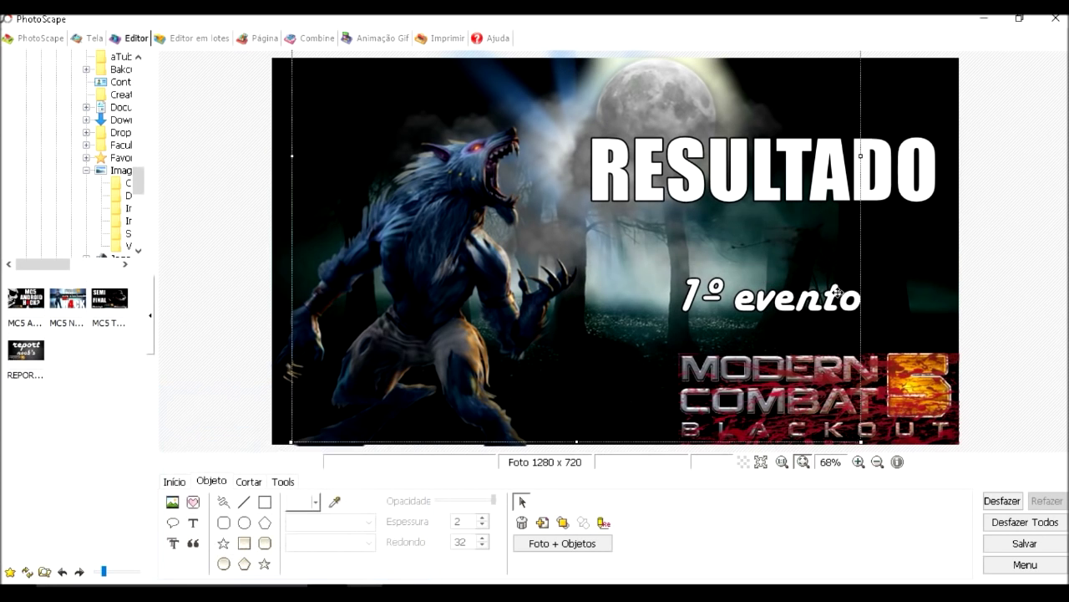
- Make the 1º evento caption red with a white outline
double_click(838, 293)
left_click(271, 264)
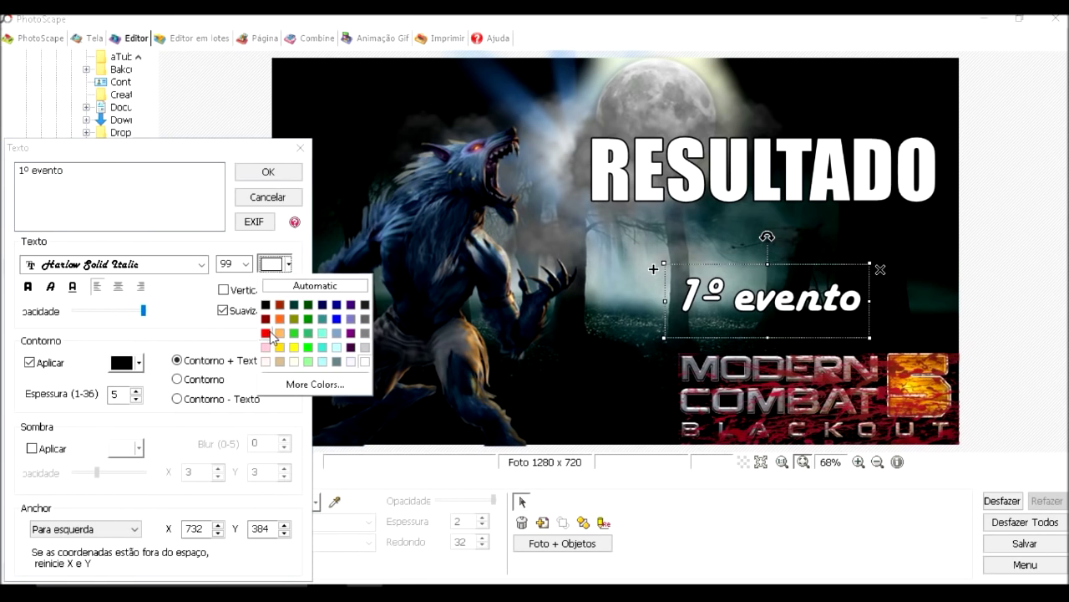
left_click(270, 331)
left_click(125, 363)
left_click(216, 462)
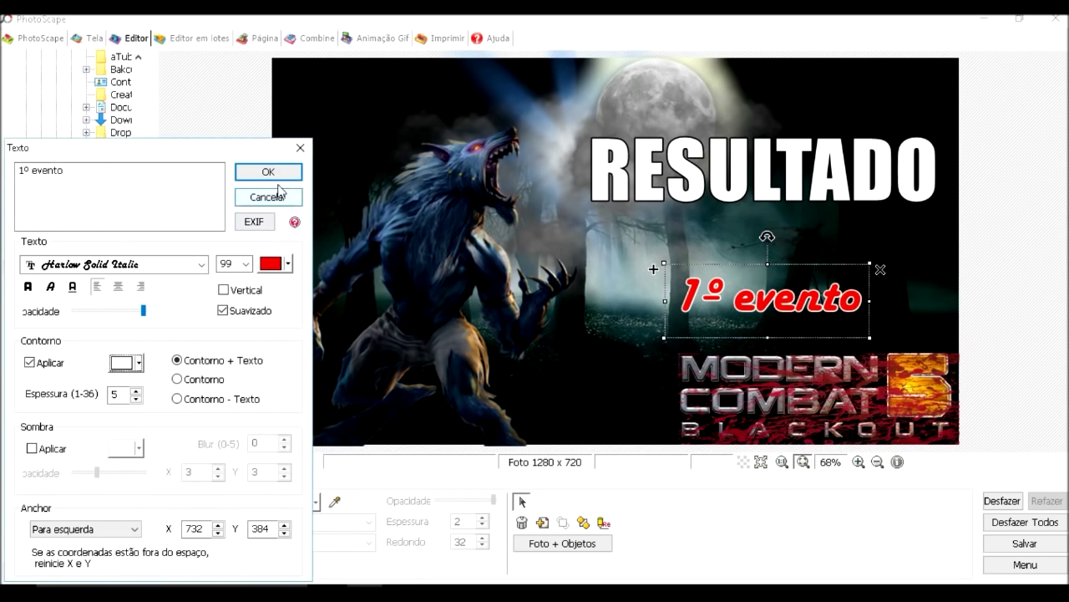
left_click(269, 171)
- Move RESULTADO down so 1º evento overlaps its lower edge
left_click(877, 161)
left_click_drag(878, 161, 882, 256)
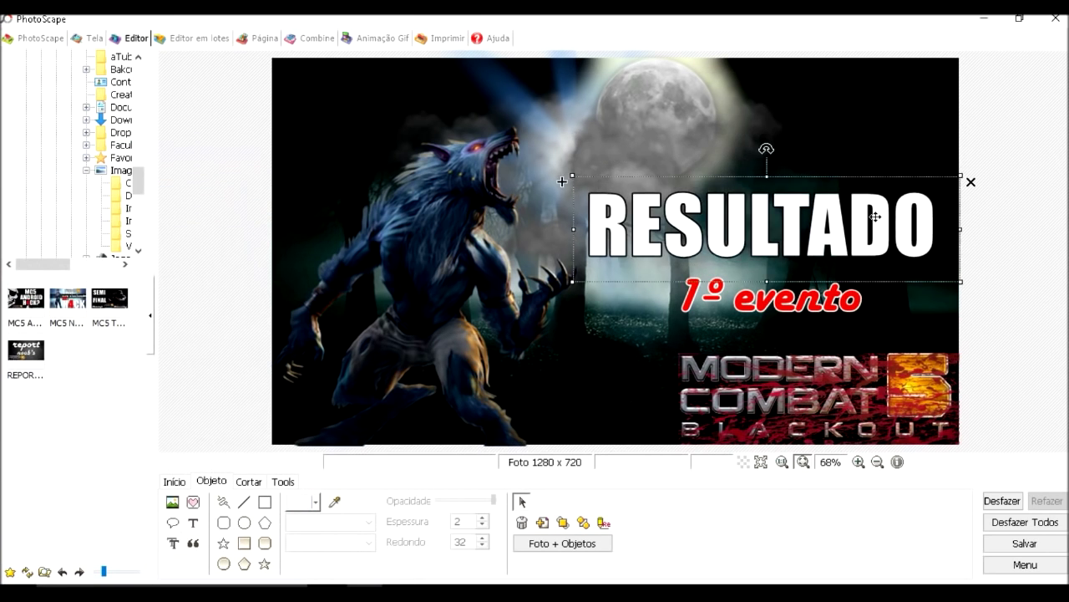
left_click(564, 214)
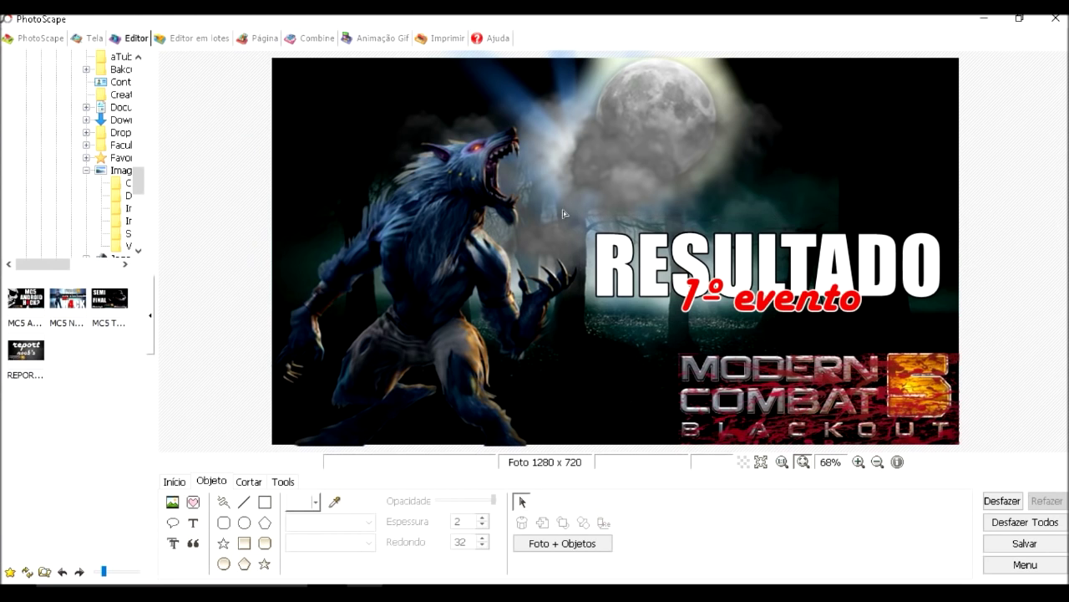
left_click(173, 503)
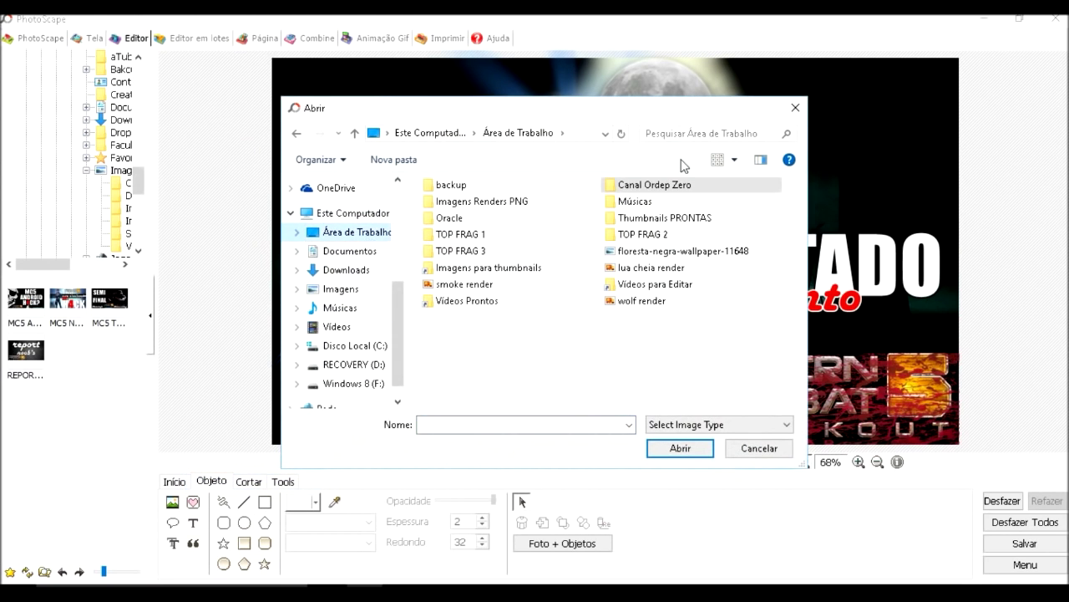
- Insert bbtv-logo-google.png from Canal Ordep Zero into the thumbnail's top-left corner
double_click(678, 185)
left_click(506, 426)
type("bb")
left_click(507, 439)
left_click(706, 453)
left_click(391, 422)
mouse_move(376, 83)
left_mouse_down()
mouse_move(820, 101)
mouse_move(320, 84)
left_mouse_up()
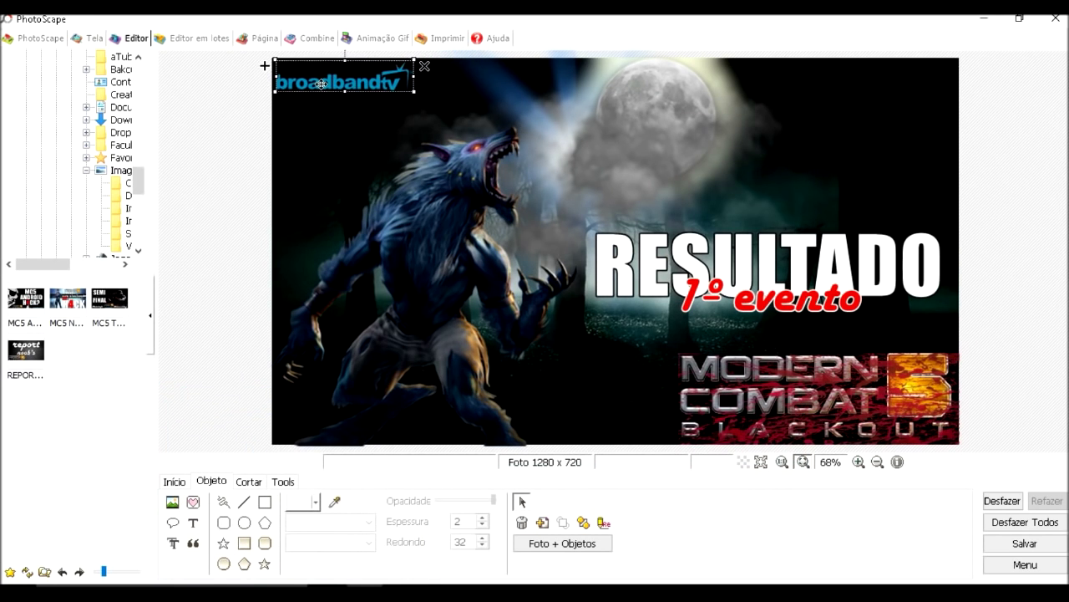
left_click(986, 221)
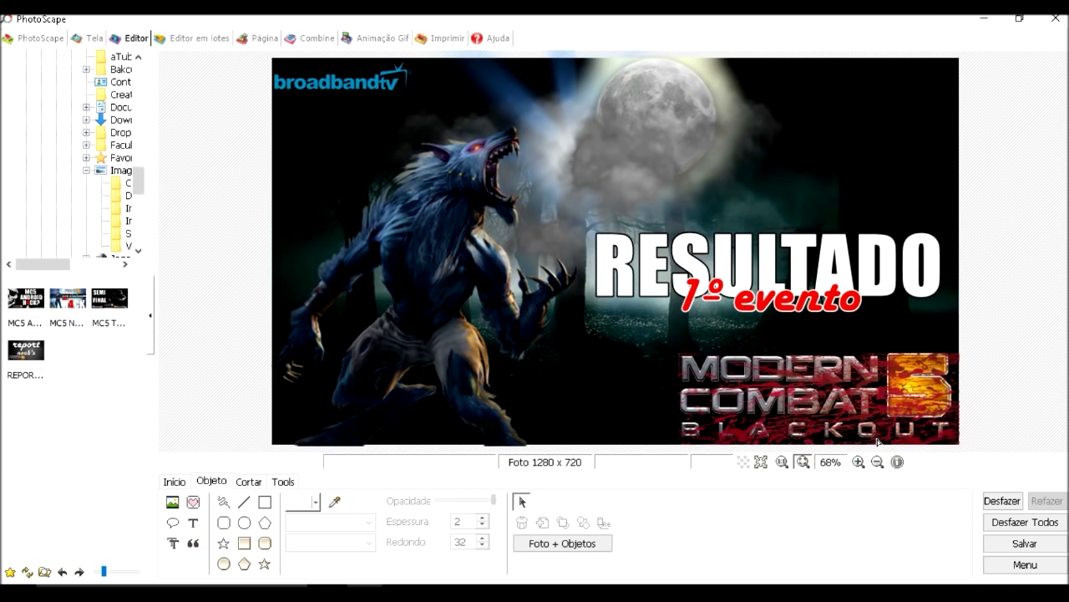
- Save as JPEG 'MC5 RESULTADO EVENTO LOBO_LOBISOMEN' with objects merged, then reopen it from the desktop
left_click(1017, 544)
left_click(330, 303)
left_click(539, 342)
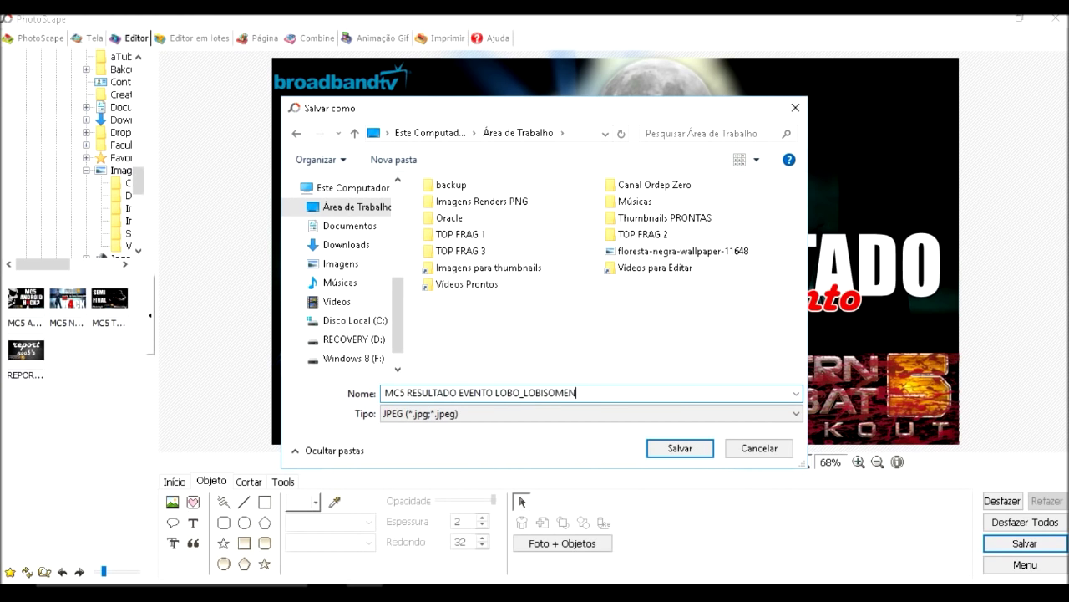
key("Return")
left_click(1055, 18)
double_click(148, 363)
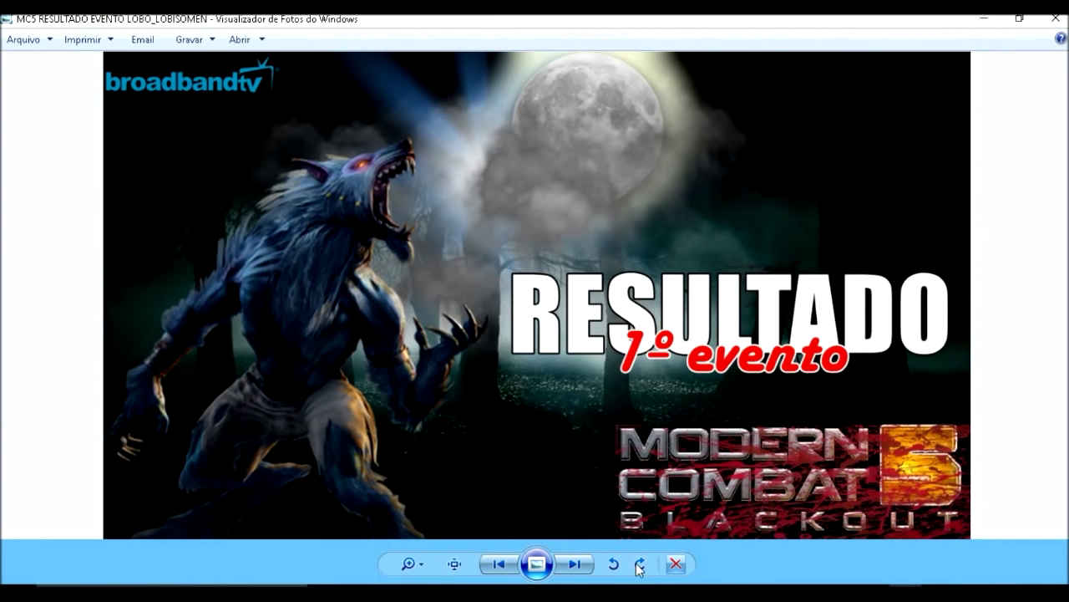
- Zoom into the saved thumbnail using the magnifier control and mouse wheel
left_click(418, 565)
scroll(418, 563, "up", 2)
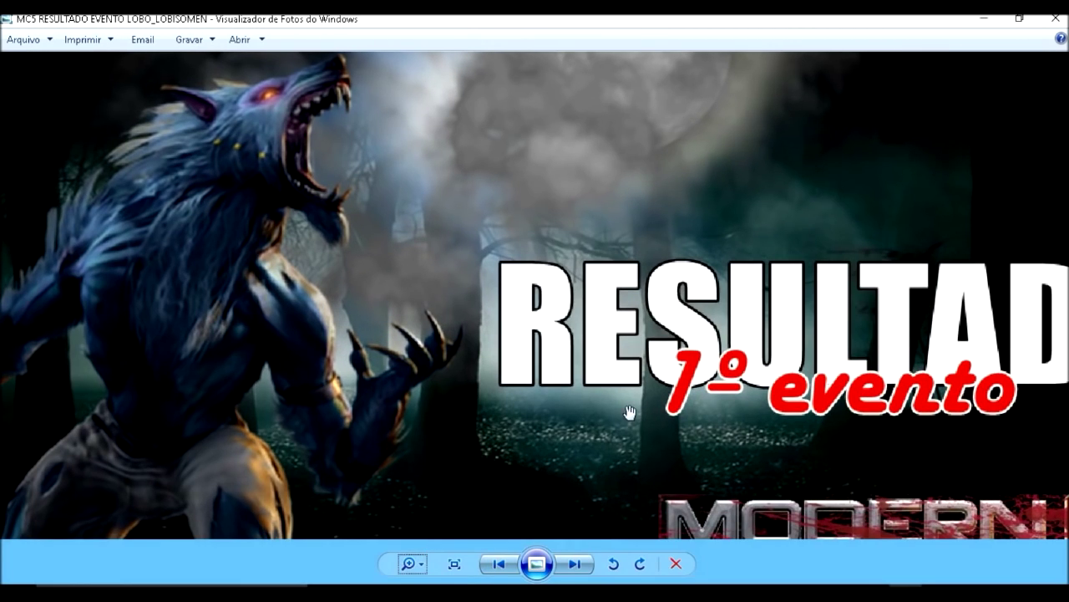
scroll(579, 477, "up", 2)
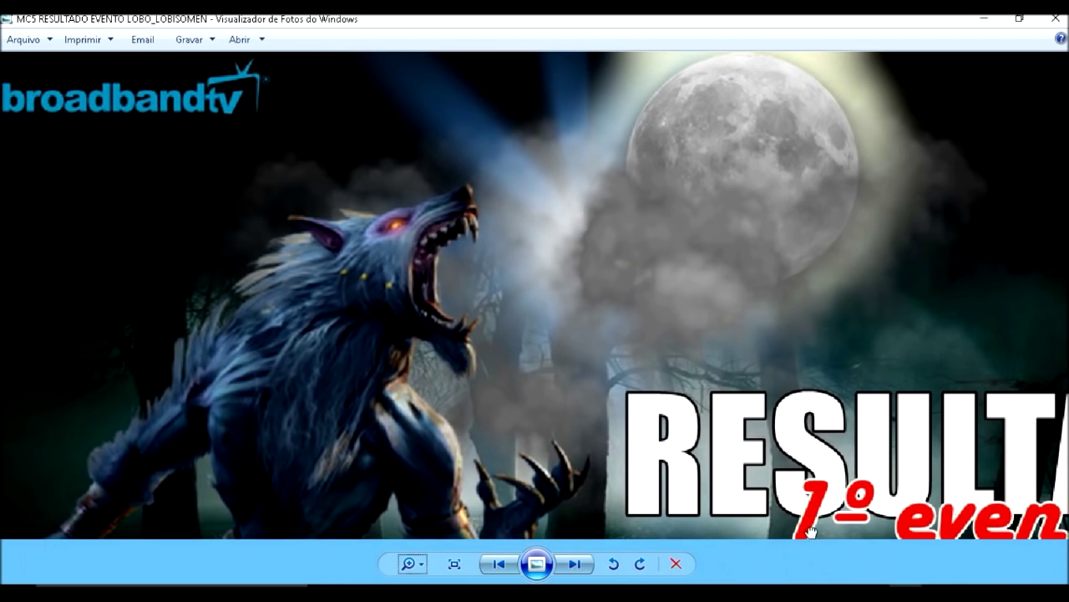